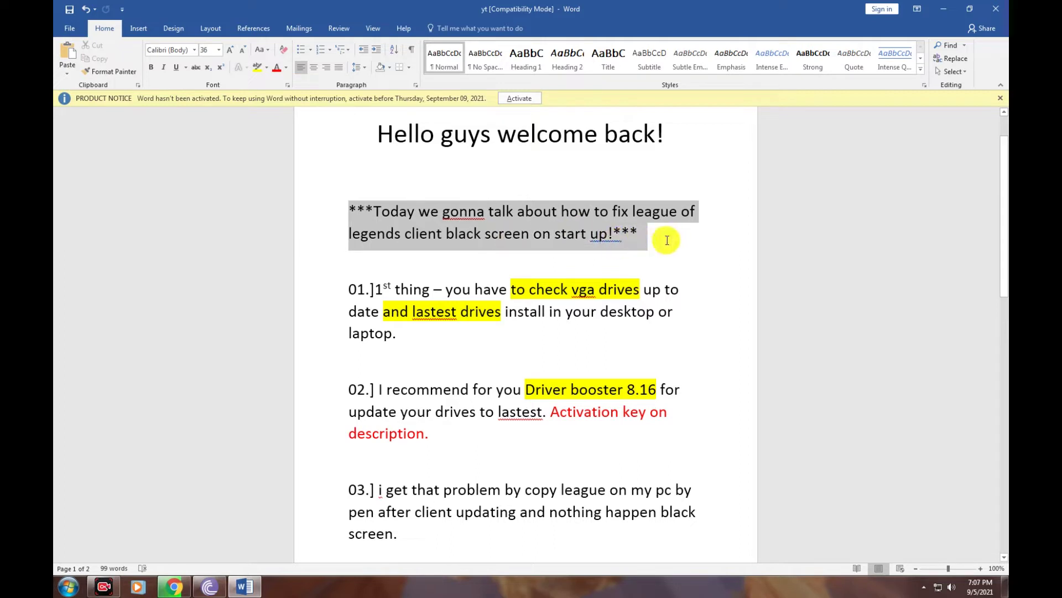
Select the first tip in the document, about checking for up-to-date VGA drivers, for reading
left_click(355, 257)
left_click(366, 289)
left_click_drag(510, 306, 669, 324)
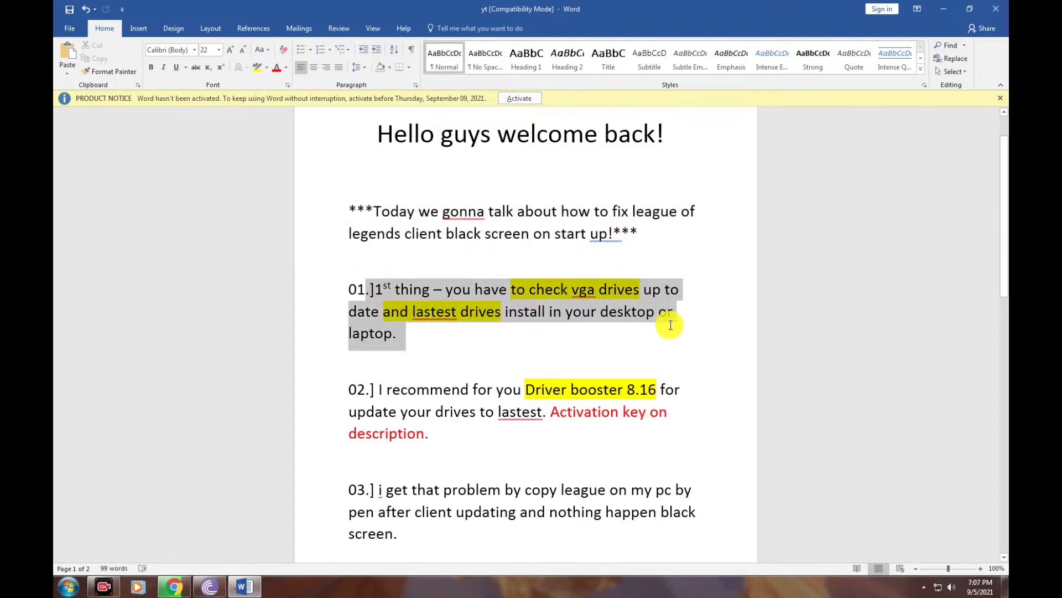
left_click(671, 325)
left_click_drag(510, 289, 484, 288)
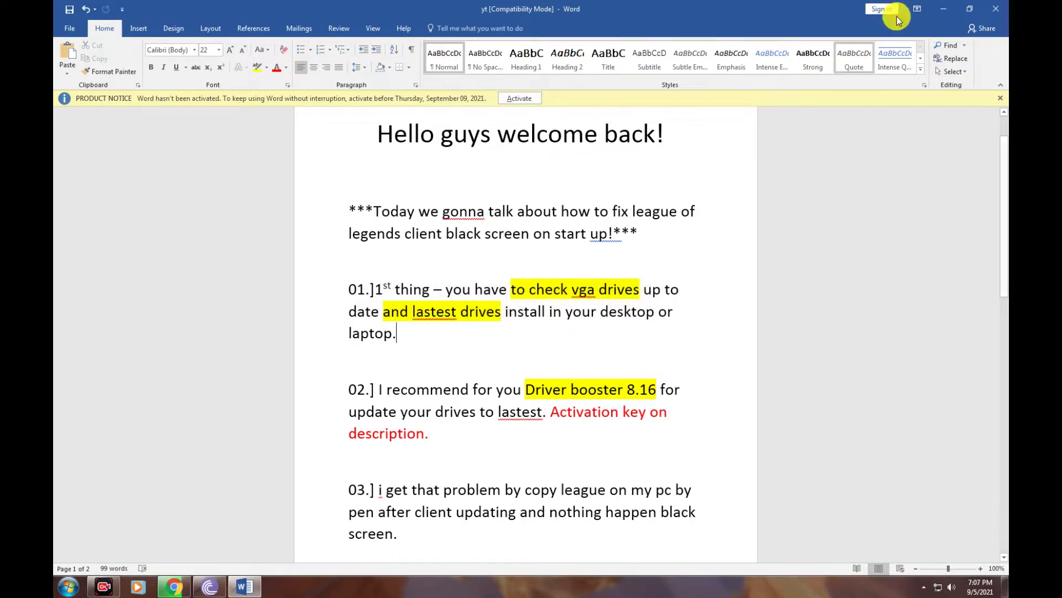
Open the NVIDIA GeForce 9600 GT device properties through the desktop's advanced screen resolution settings
left_click(943, 9)
right_click(454, 148)
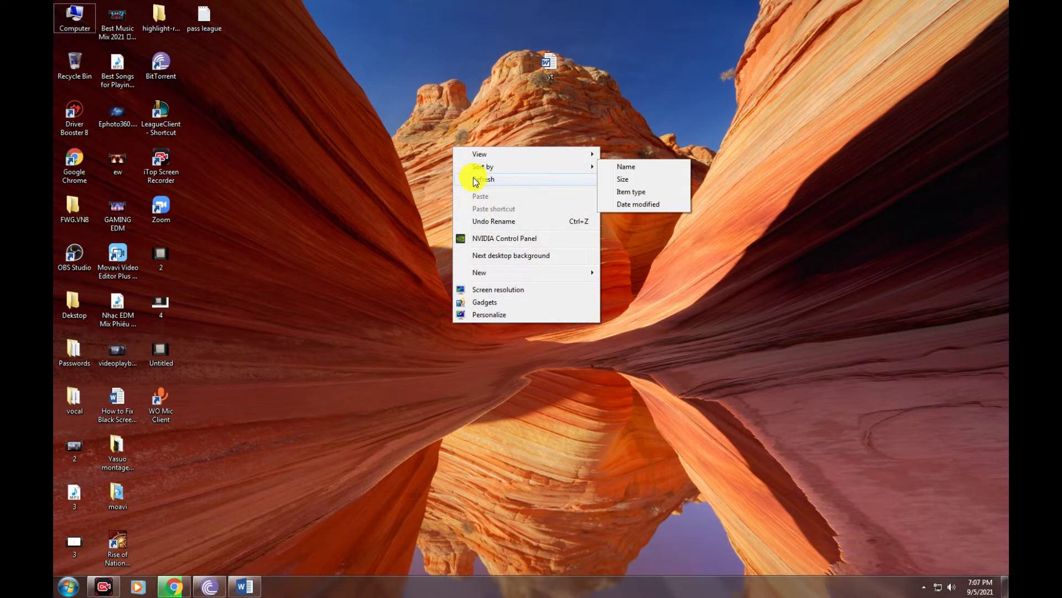
right_click(523, 260)
left_click(580, 406)
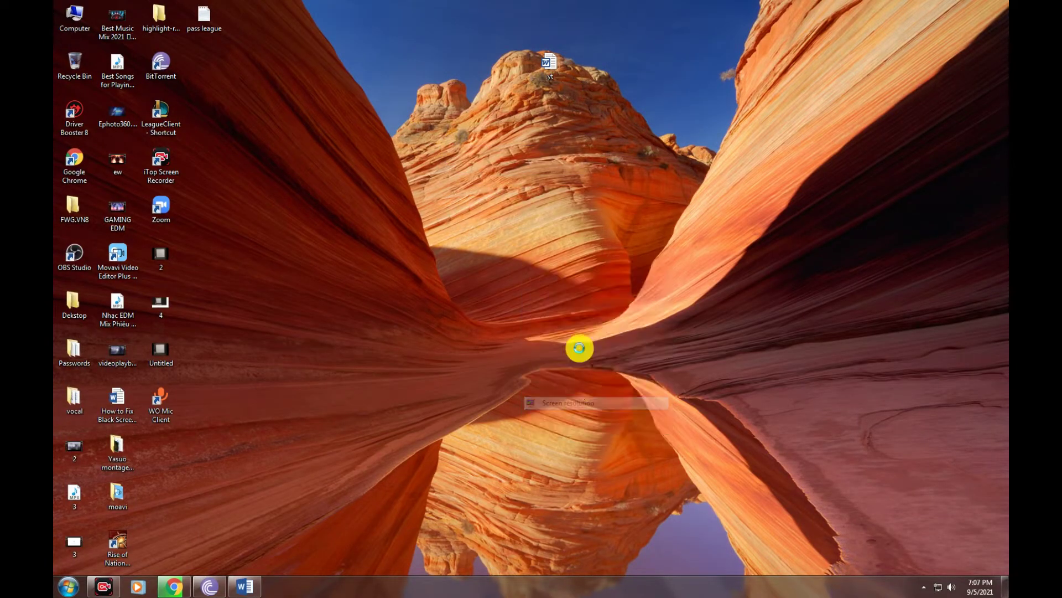
left_click(664, 331)
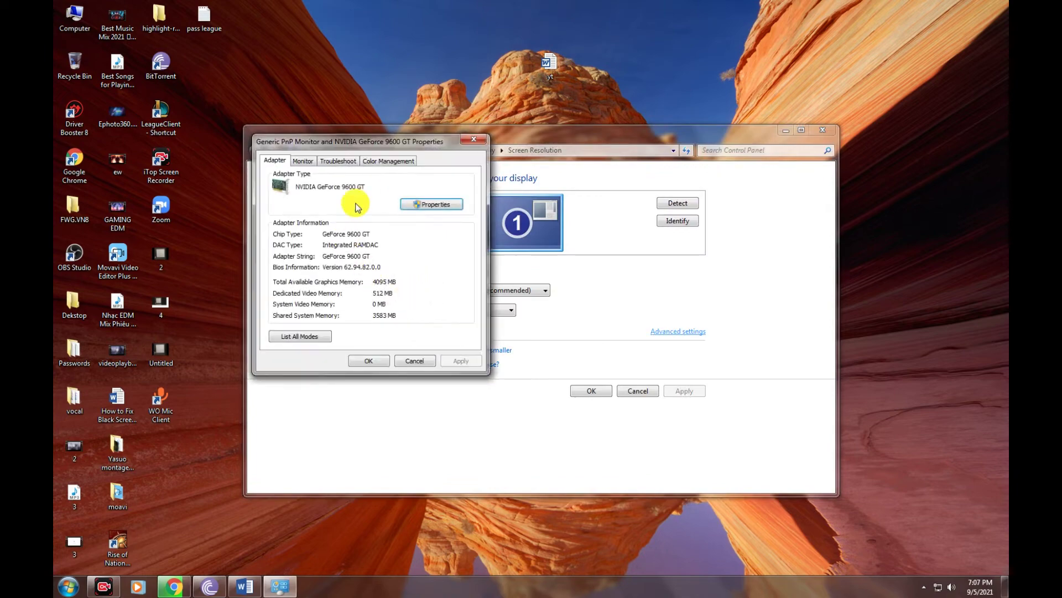
left_click(419, 205)
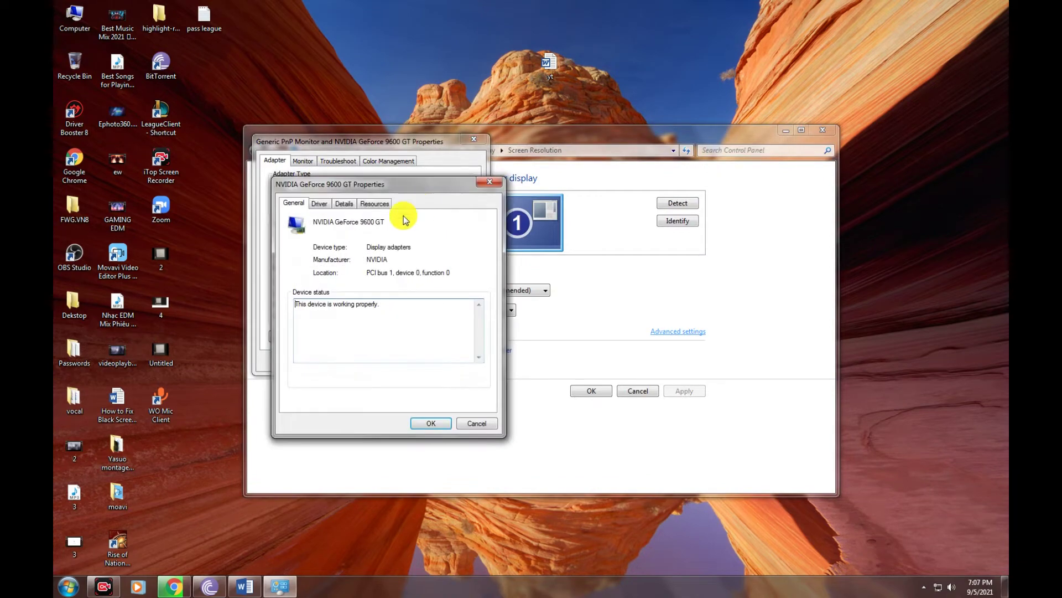
Start an automatic search for updated driver software for the NVIDIA GeForce 9600 GT
left_click(319, 203)
left_click(320, 331)
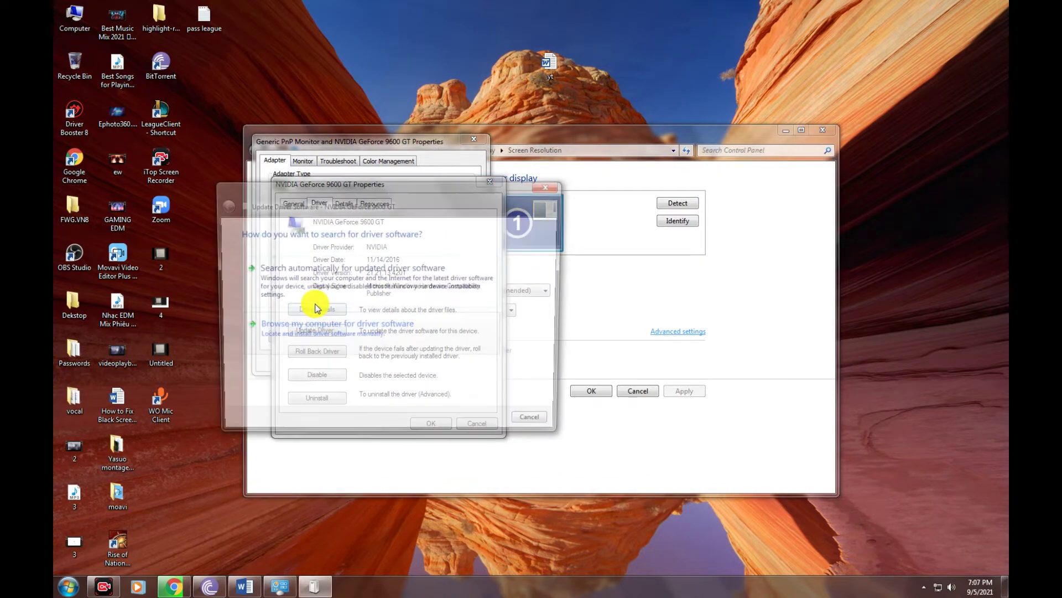
left_click(365, 275)
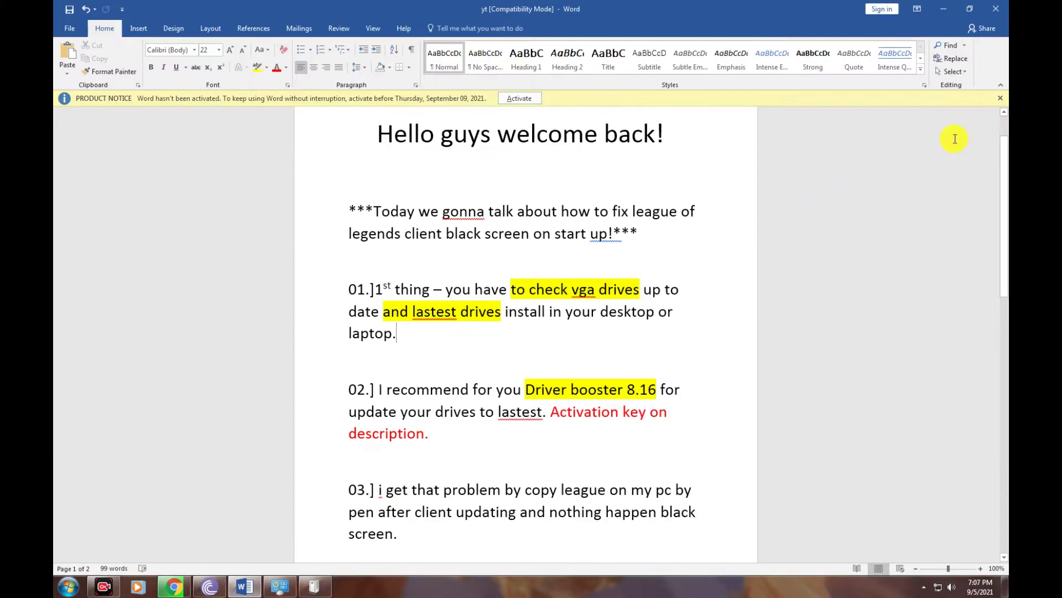
Select the second tip, recommending Driver Booster, in the Word document for reading, and minimize the document
left_click_drag(1004, 166, 1007, 194)
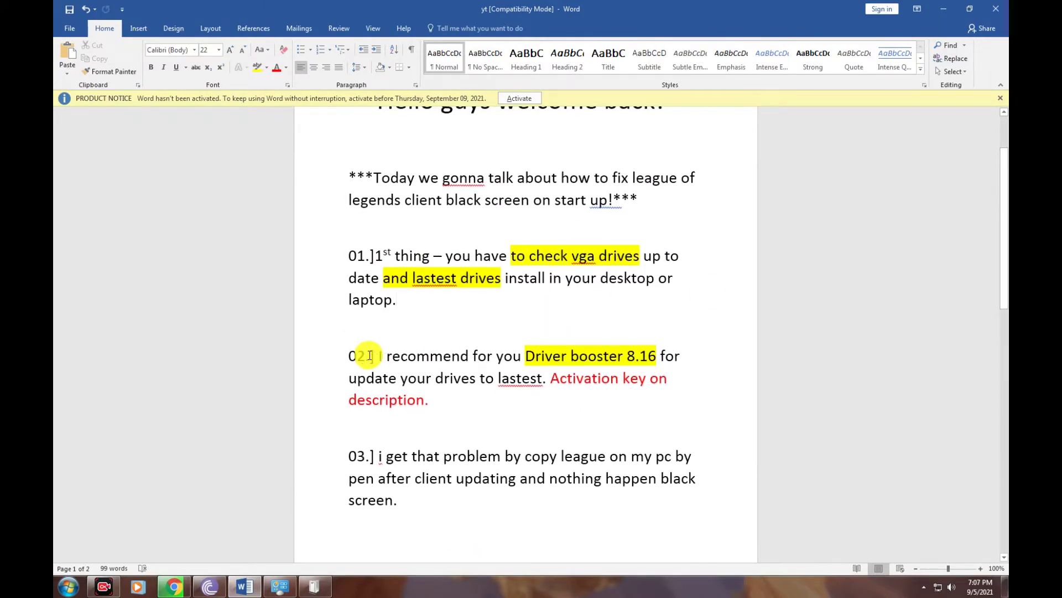
left_click_drag(355, 335, 677, 425)
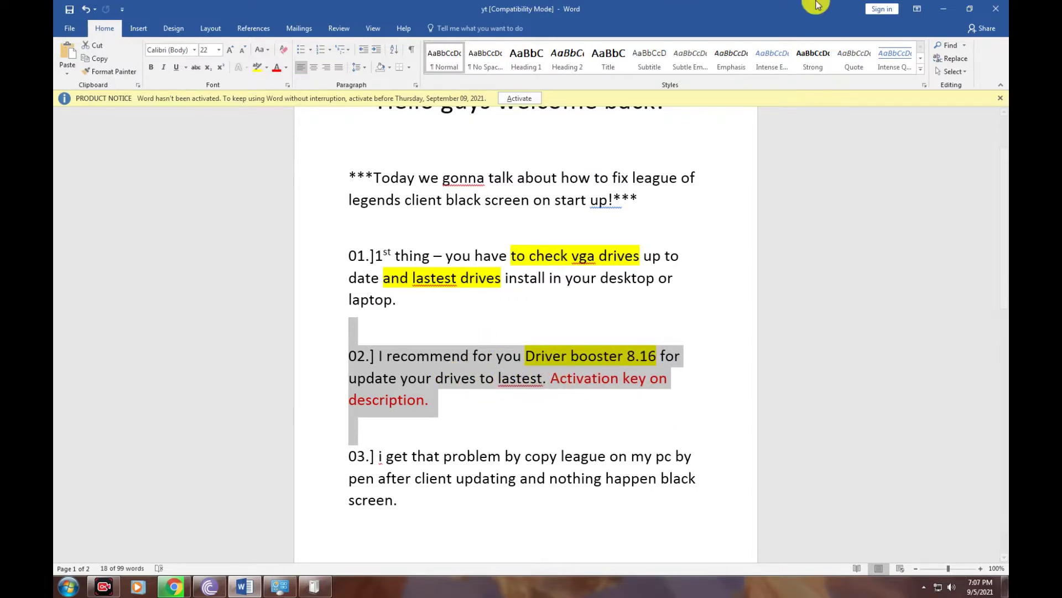
left_click(944, 9)
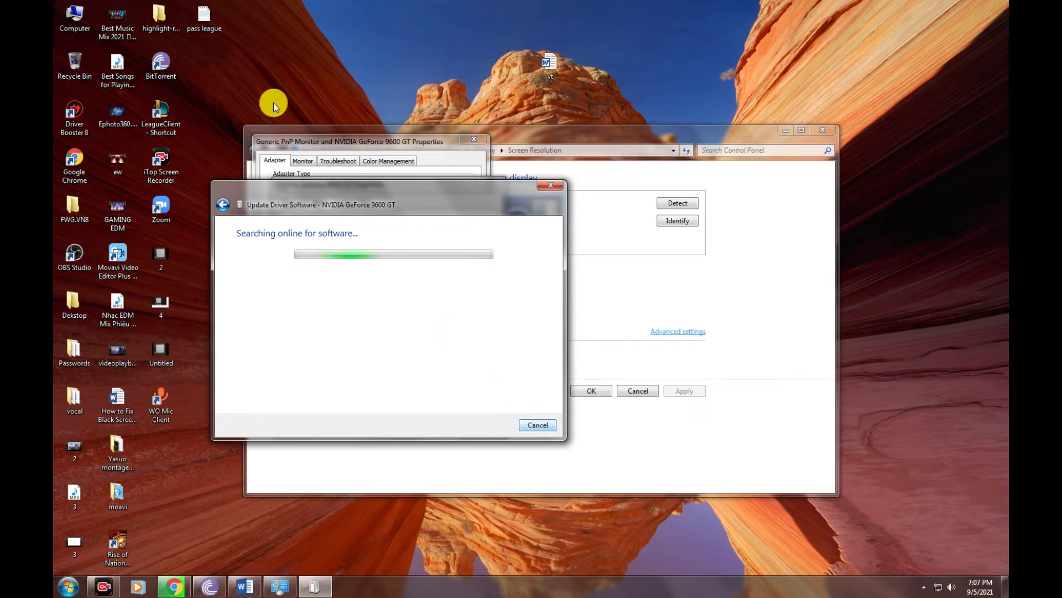
Launch Driver Booster 8 from the desktop and start a driver scan
right_click(347, 19)
left_click(370, 54)
left_click(66, 111)
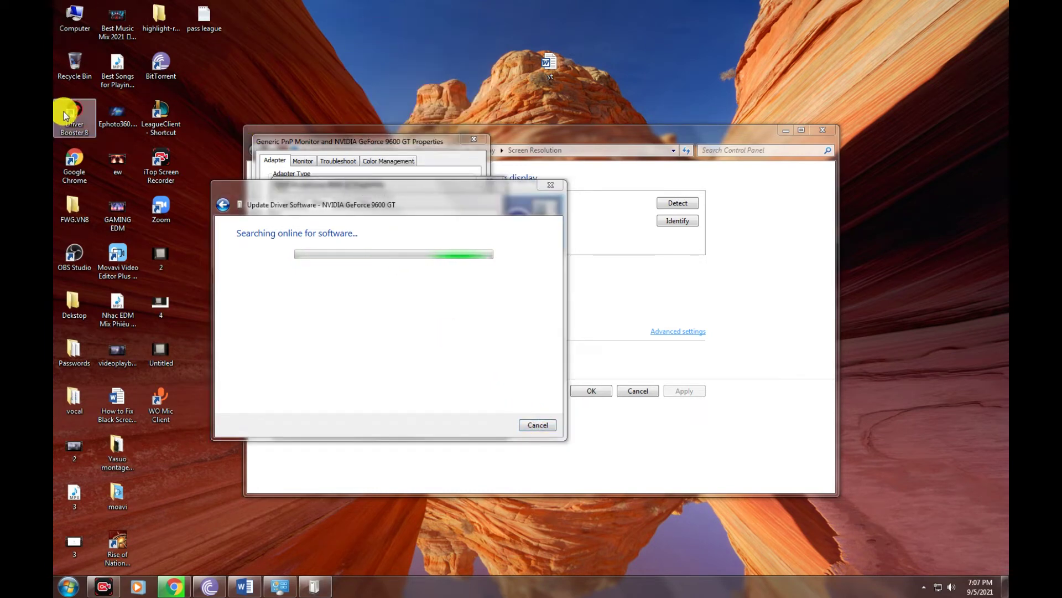
left_click(556, 191)
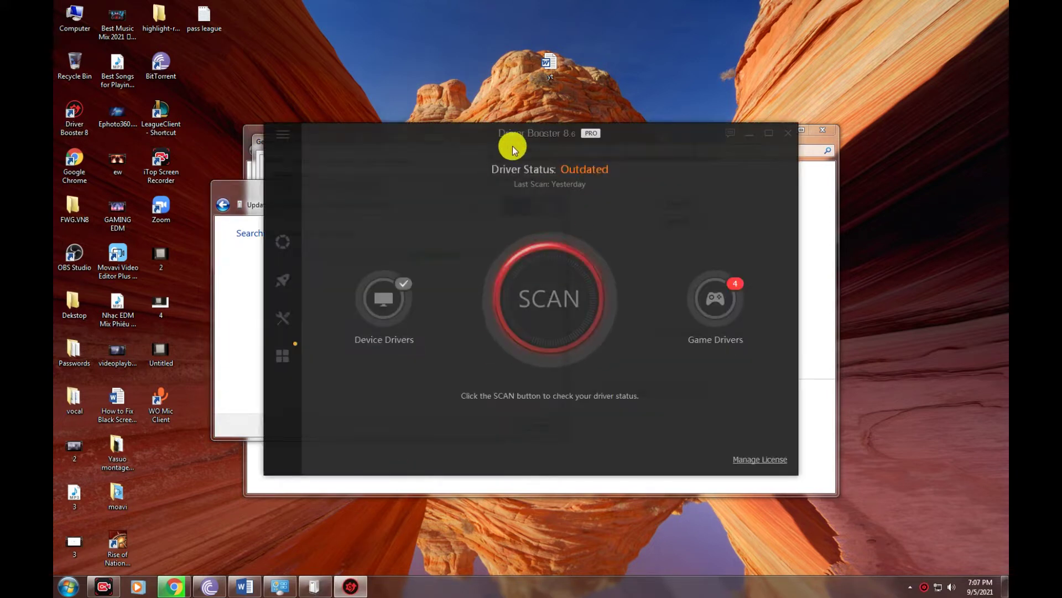
left_click_drag(450, 136, 486, 114)
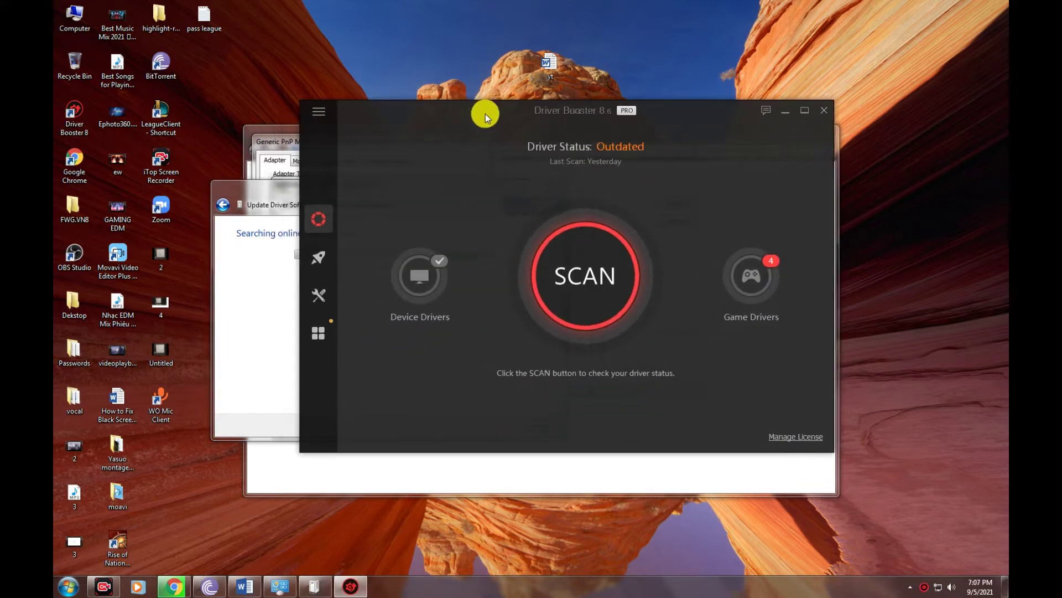
left_click(570, 279)
Close the graphics adapter properties dialogs and the Screen Resolution window, accepting each of them
left_click(640, 474)
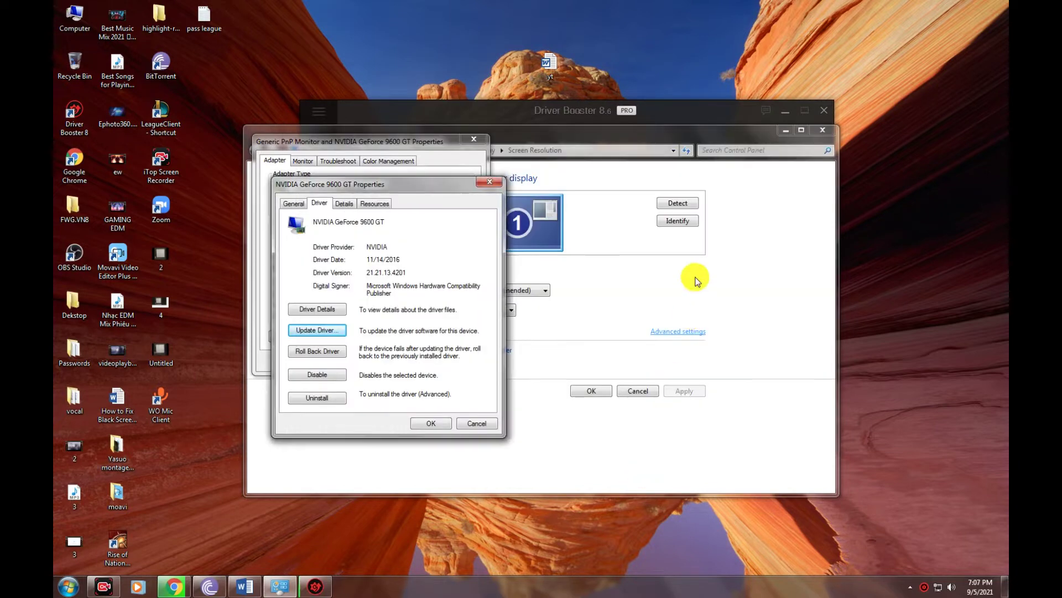
left_click(431, 423)
left_click(368, 362)
left_click(589, 391)
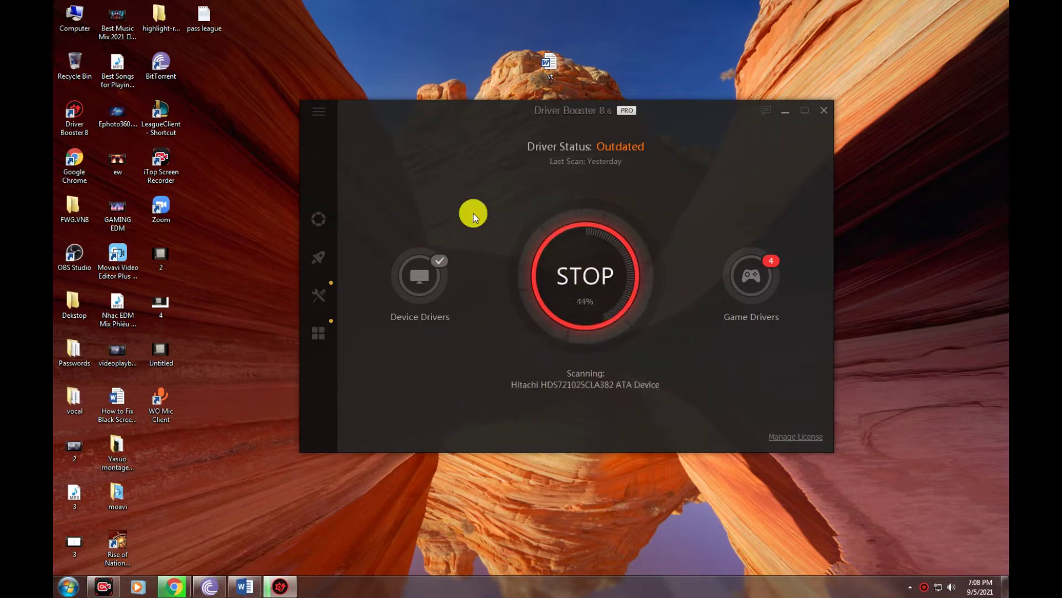
left_click(244, 586)
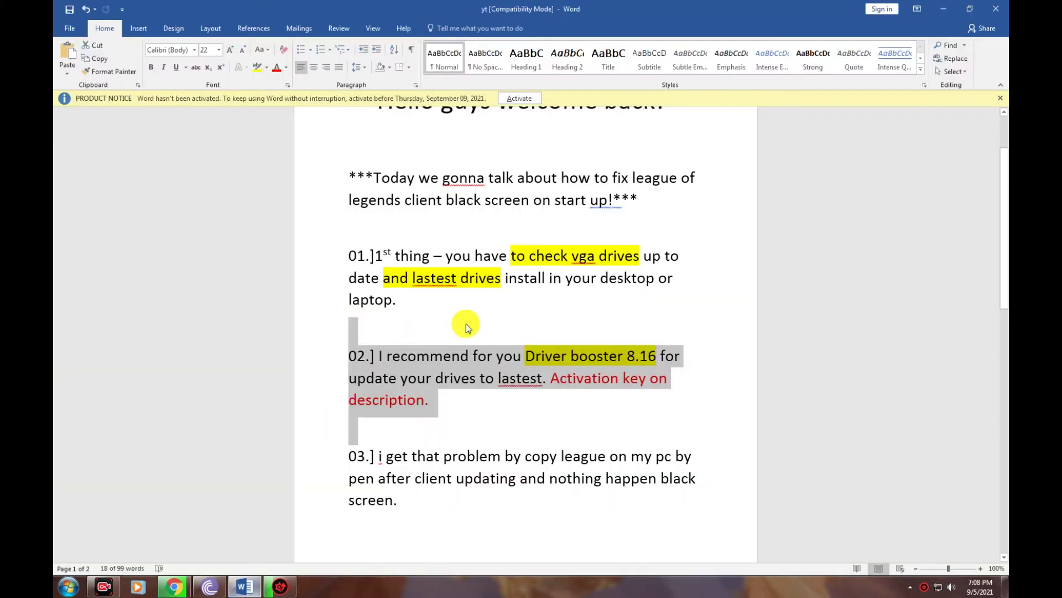
left_click(244, 586)
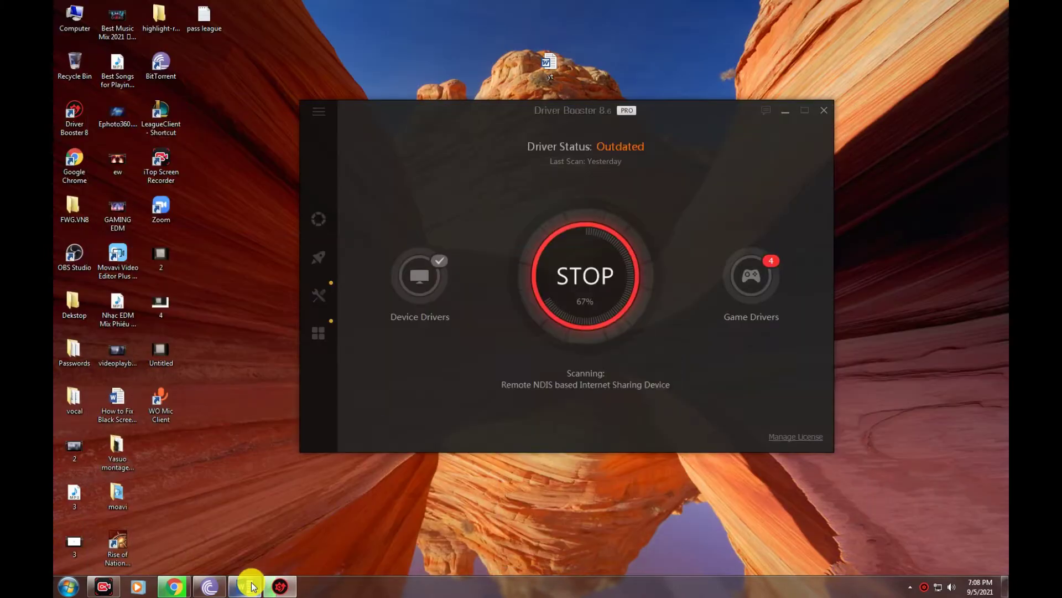
right_click(493, 70)
left_click(513, 104)
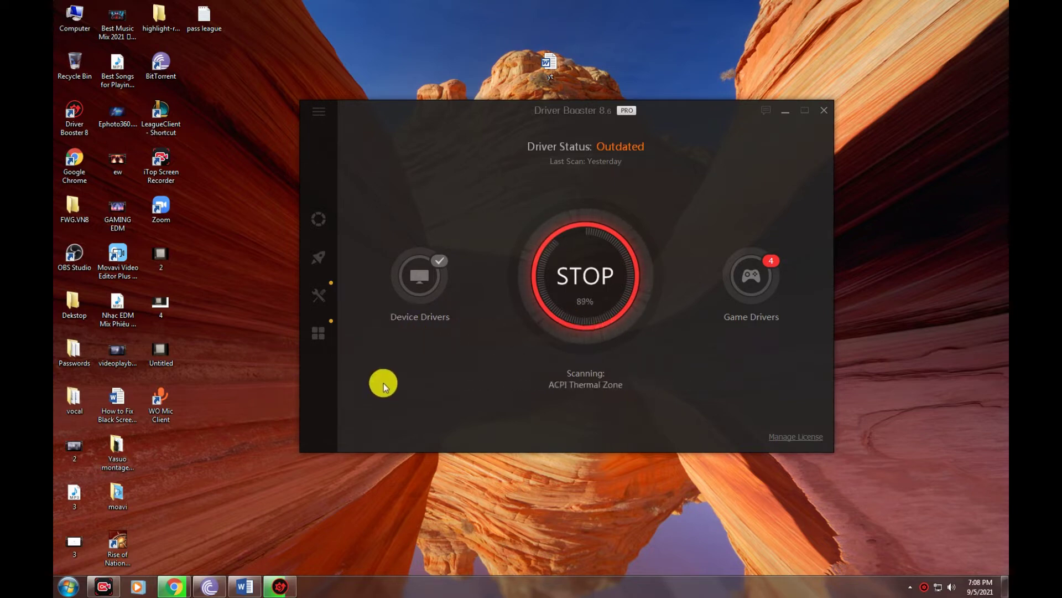
right_click(958, 210)
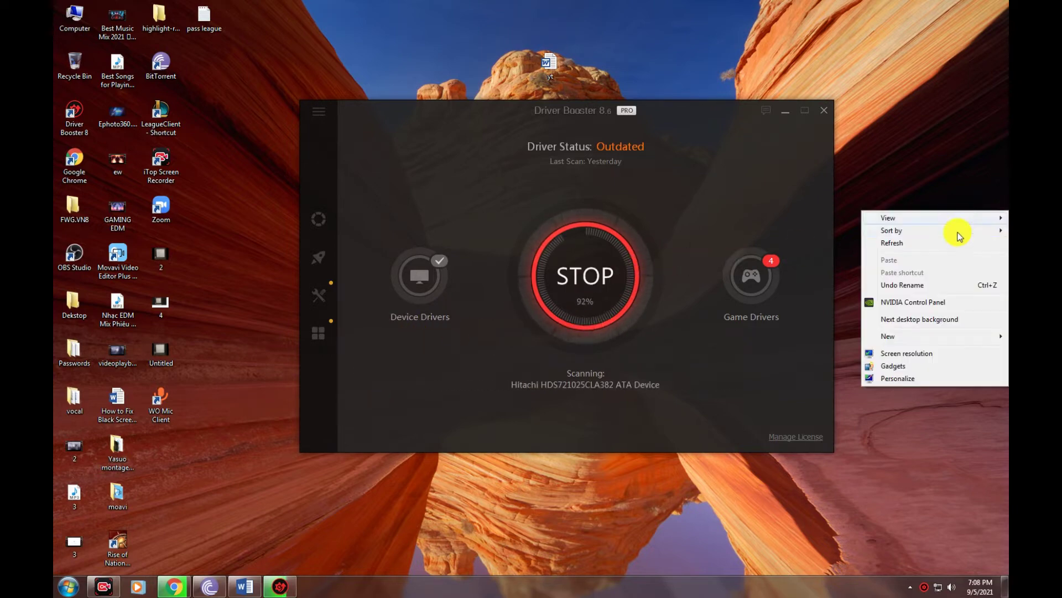
left_click(957, 250)
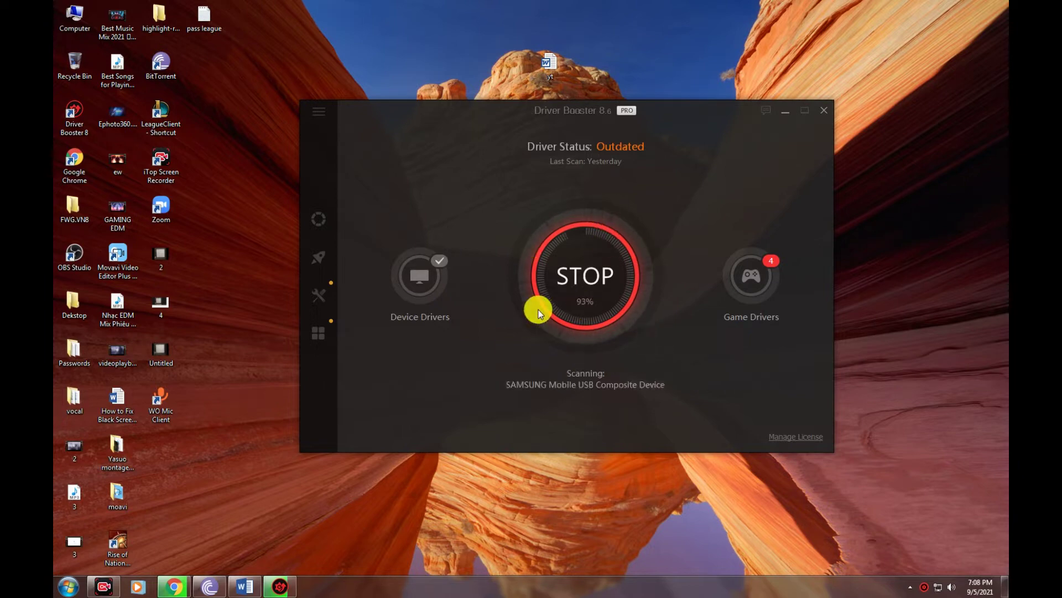
left_click_drag(511, 127, 448, 101)
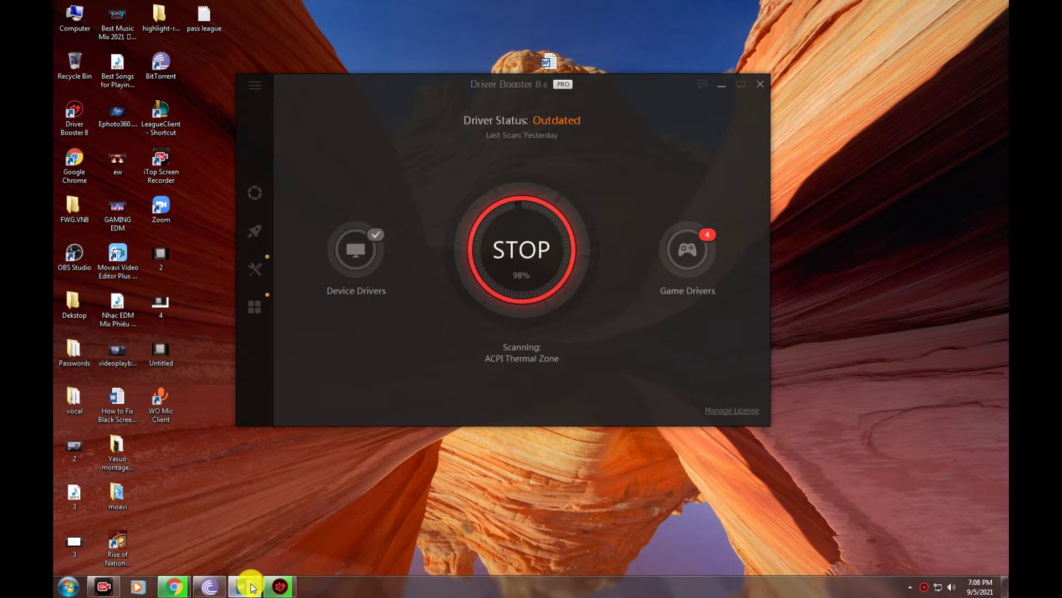
Select the red activation key note of the second tip in the Word document, then minimize the document
left_click(245, 586)
scroll(493, 356, "down", 2)
left_click(514, 296)
left_click_drag(550, 297, 399, 329)
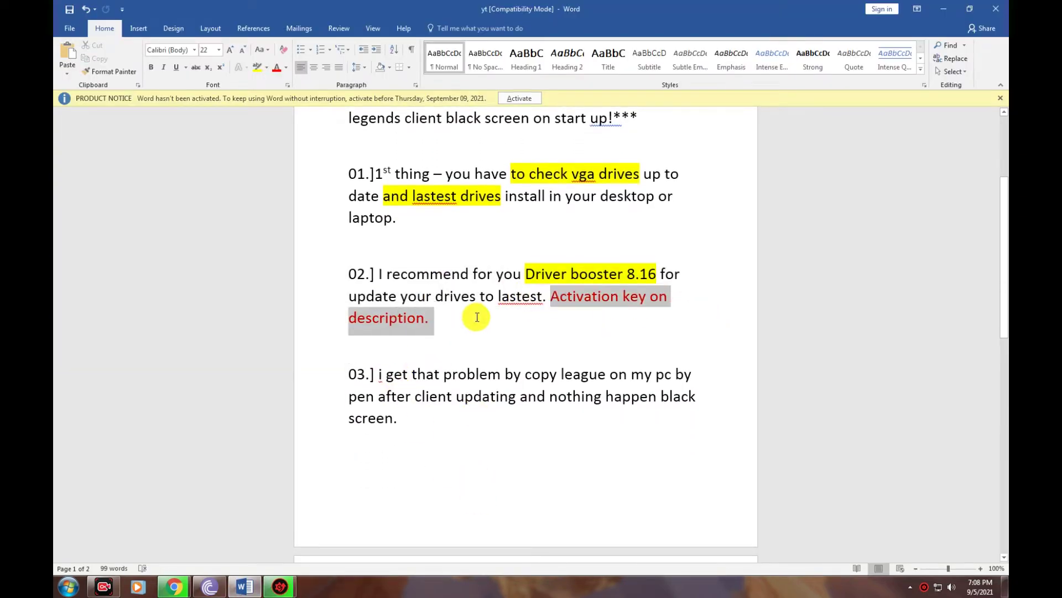
left_click(944, 9)
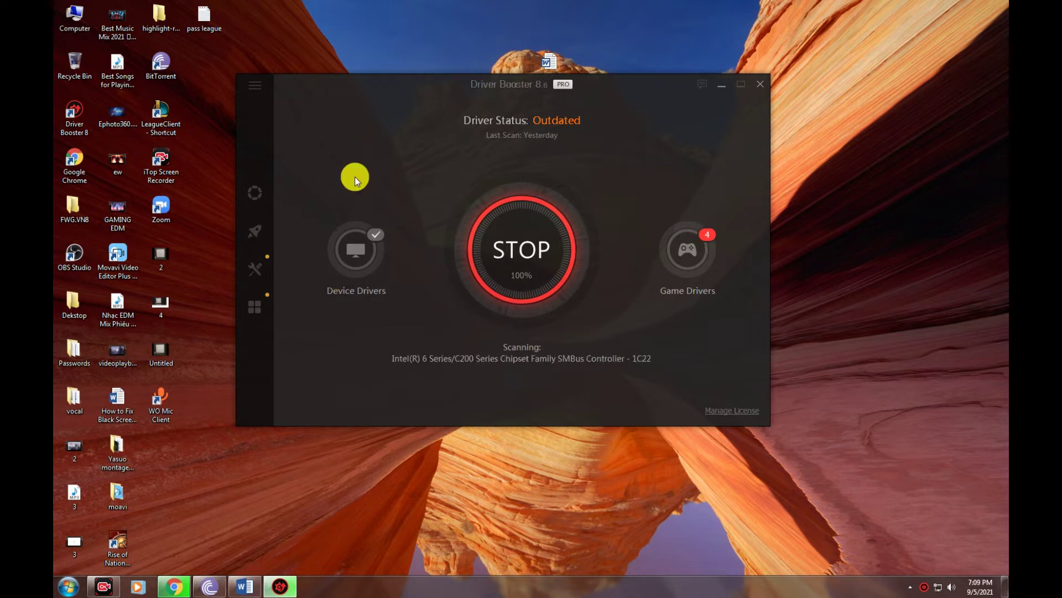
Add the line "New thing is you have to install ved" below "05.ok lests start.!" in the Word document
left_click(245, 586)
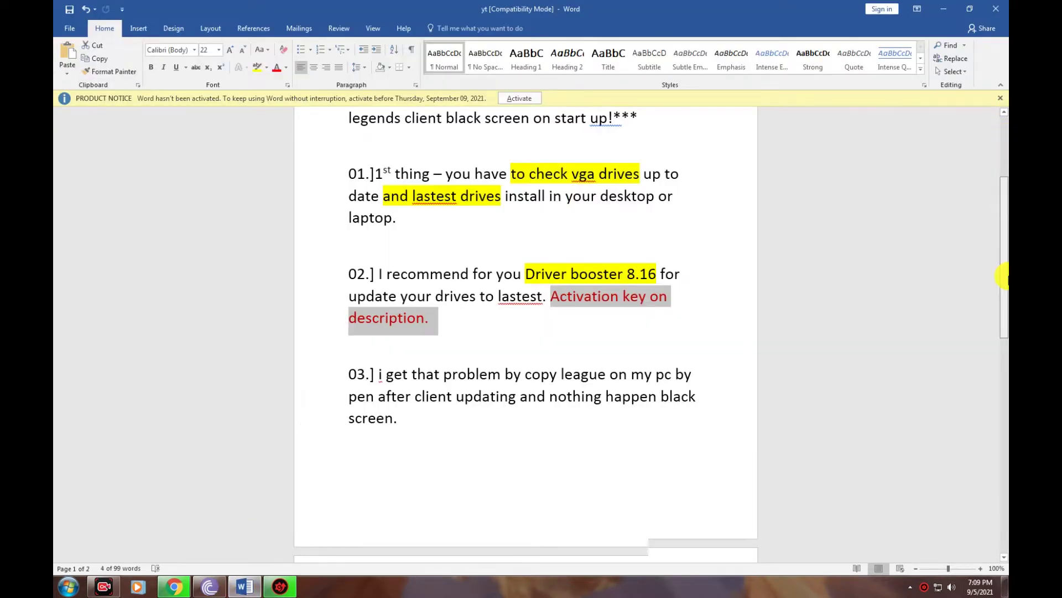
left_click_drag(1004, 215, 1002, 423)
left_click(399, 240)
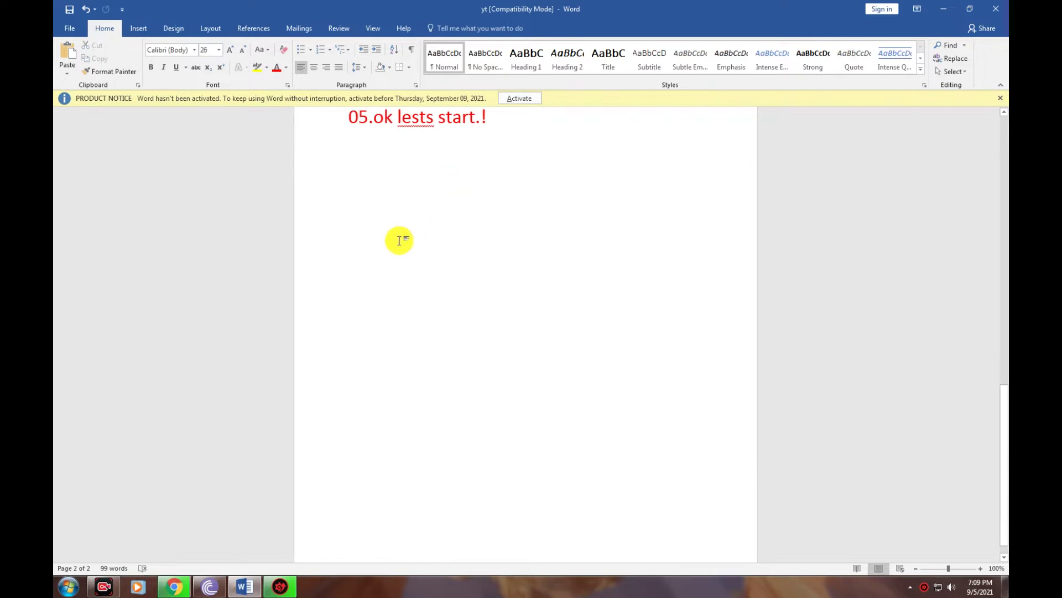
type("New")
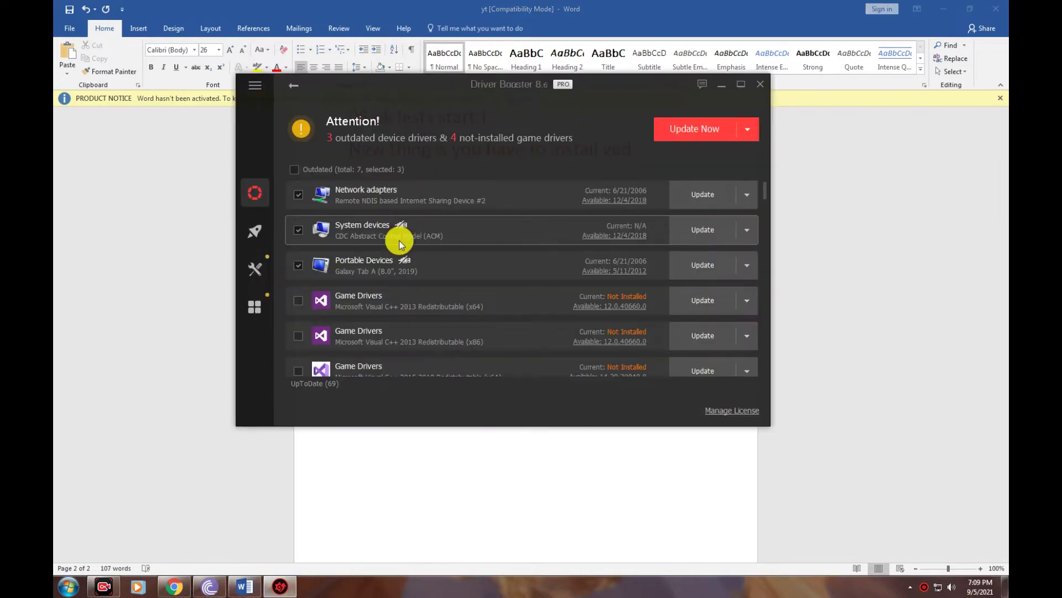
Review the Driver Booster scan results, select all outdated device and game drivers, and minimize the program
scroll(505, 190, "down", 5)
scroll(417, 230, "up", 4)
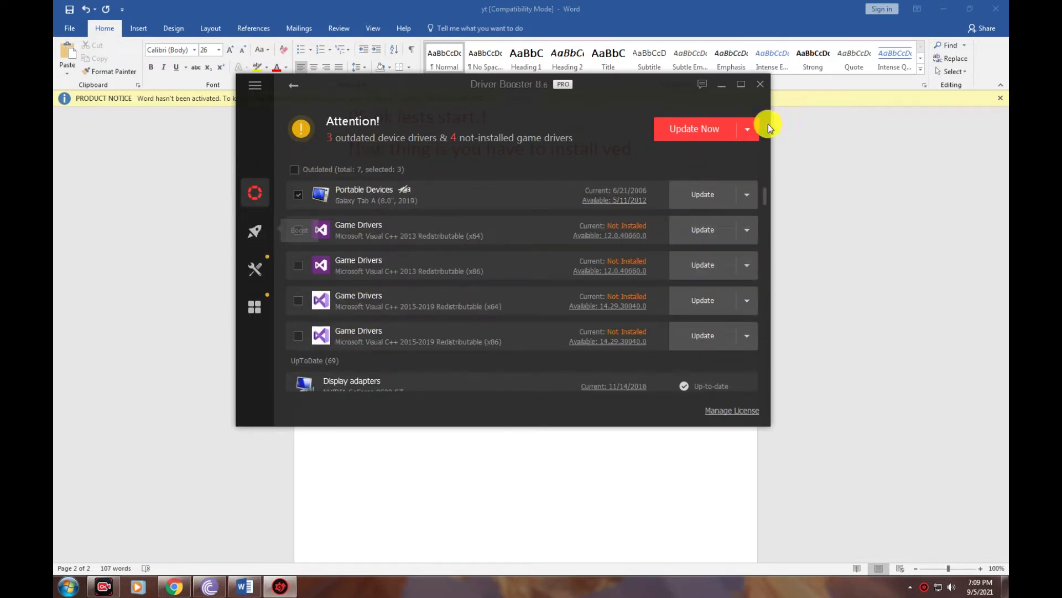
left_click(294, 170)
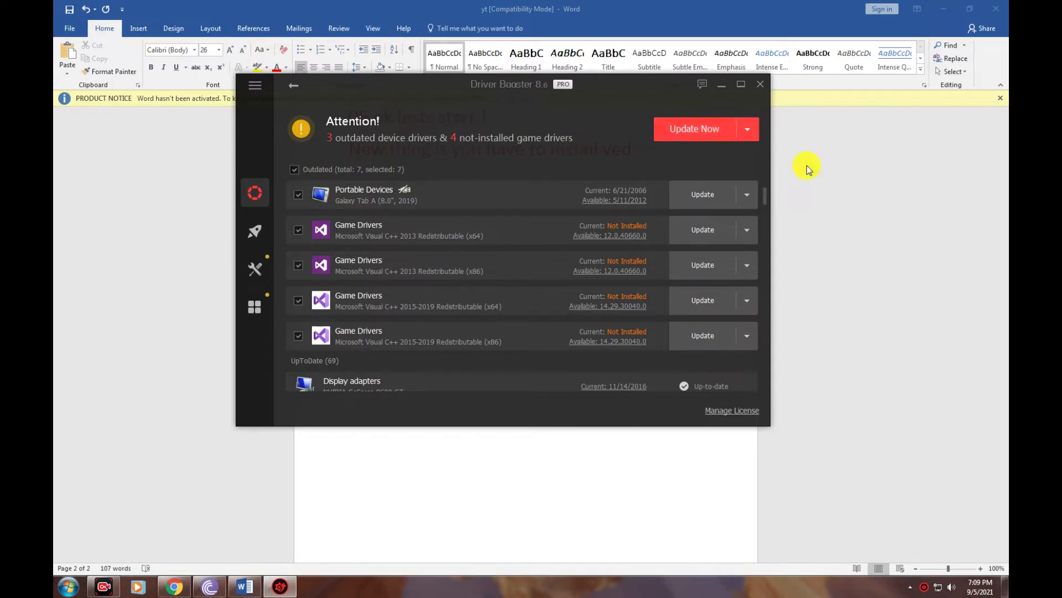
left_click(701, 84)
left_click(713, 125)
left_click(724, 87)
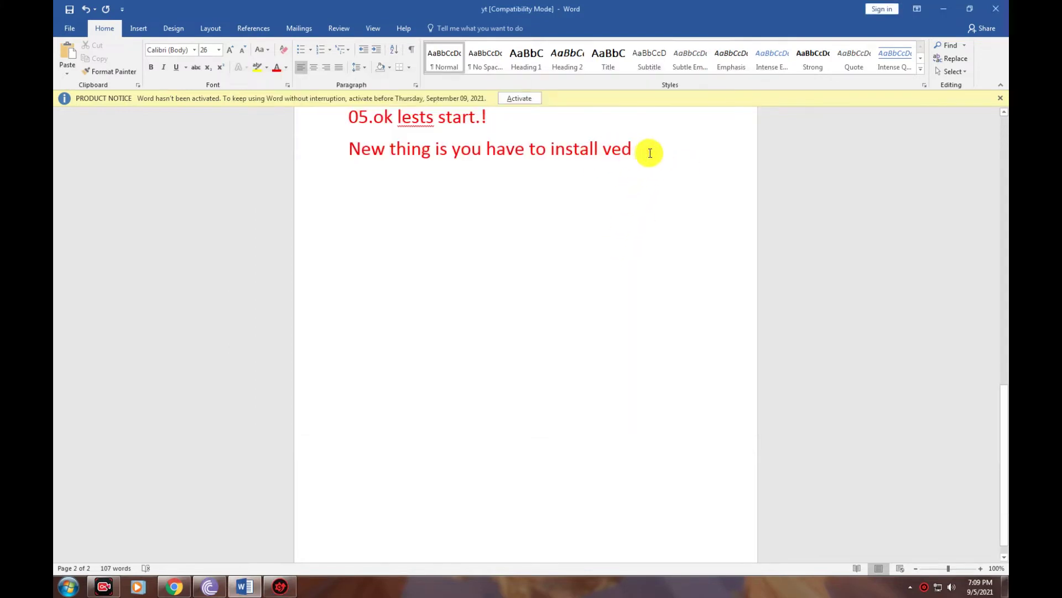
Extend the new line in the Word document so it ends with "vedist 86 and 64", and minimize Word
type("st")
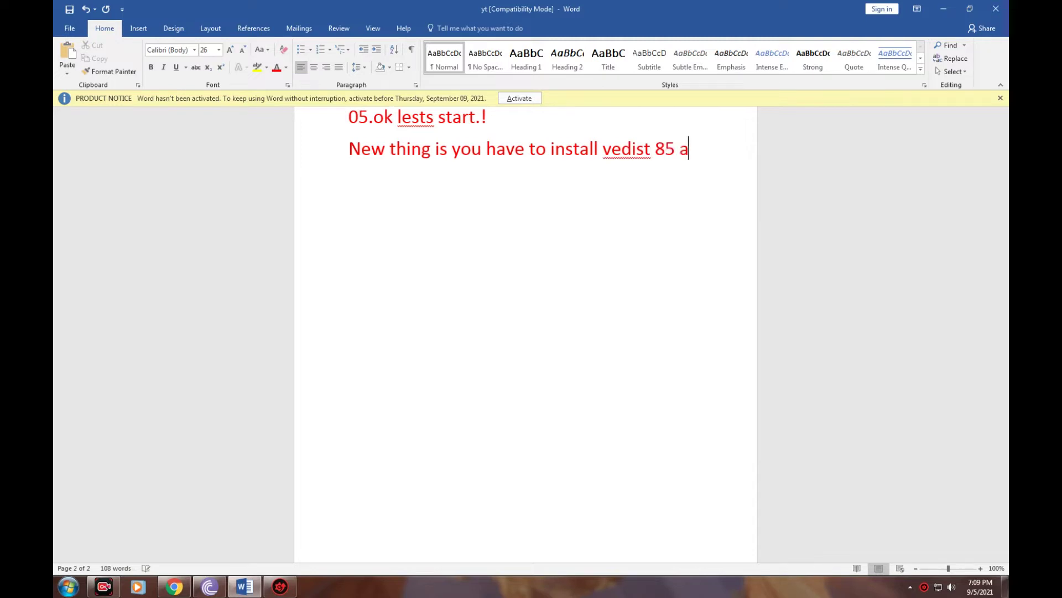
type("86 and 64")
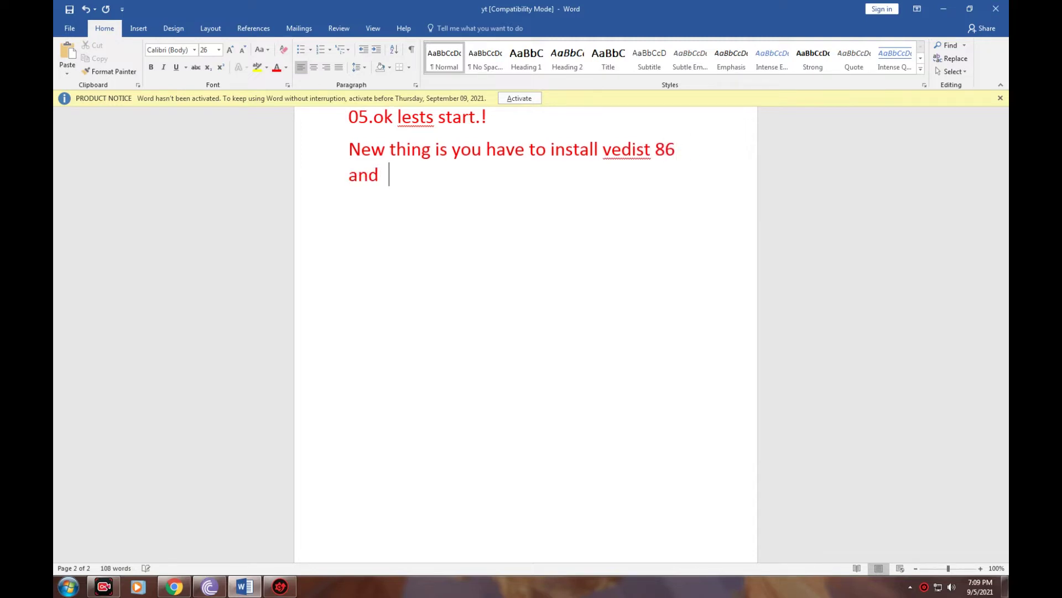
left_click(944, 8)
Open the Visual-C-Runtimes-All-in-One-Jul-2021 folder on the GAMES 1' (G:) drive and reposition its window
double_click(65, 21)
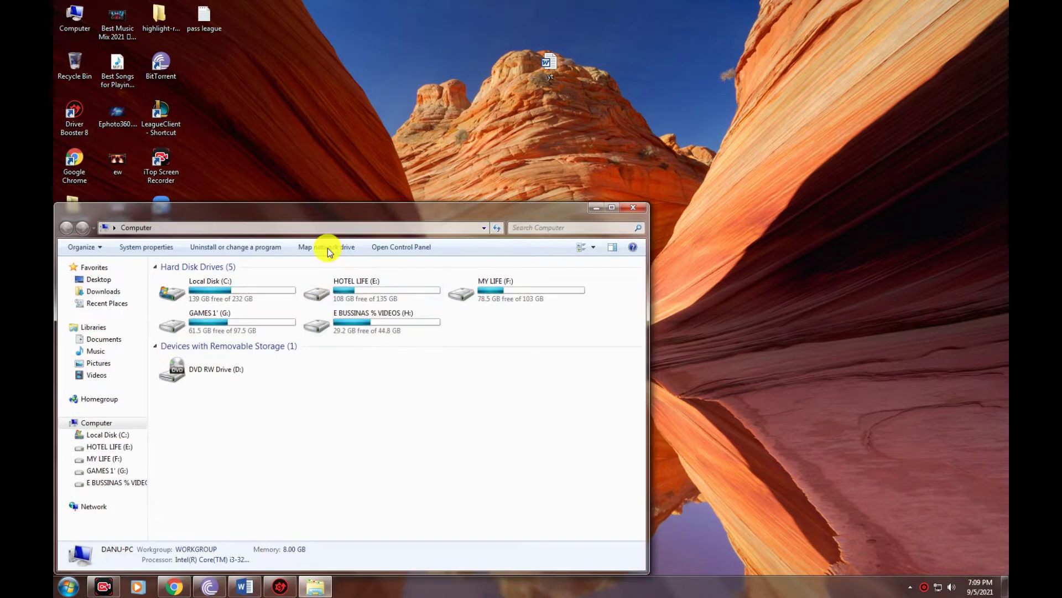
double_click(254, 314)
double_click(548, 299)
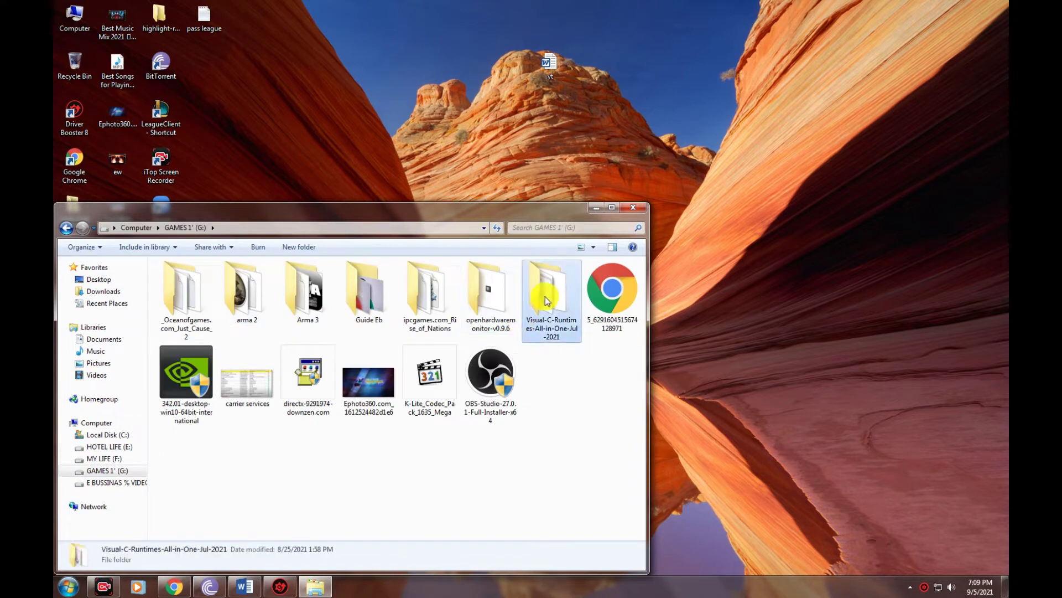
left_click_drag(266, 209, 627, 101)
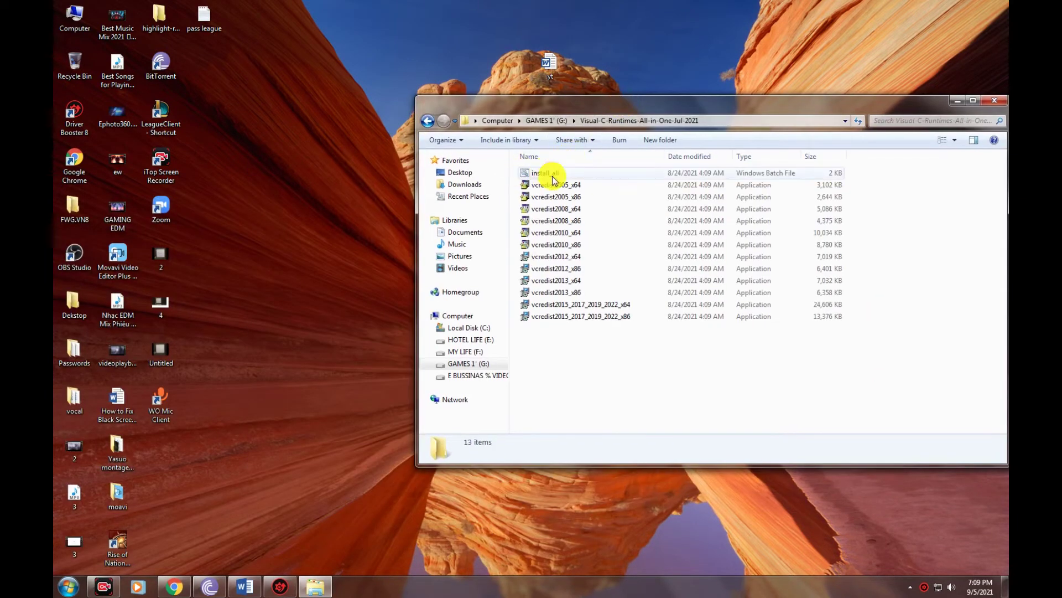
Display the contents of the Visual-C-Runtimes-All-in-One-Jul-2021 folder as large icons
right_click(873, 242)
mouse_move(887, 250)
left_click(808, 261)
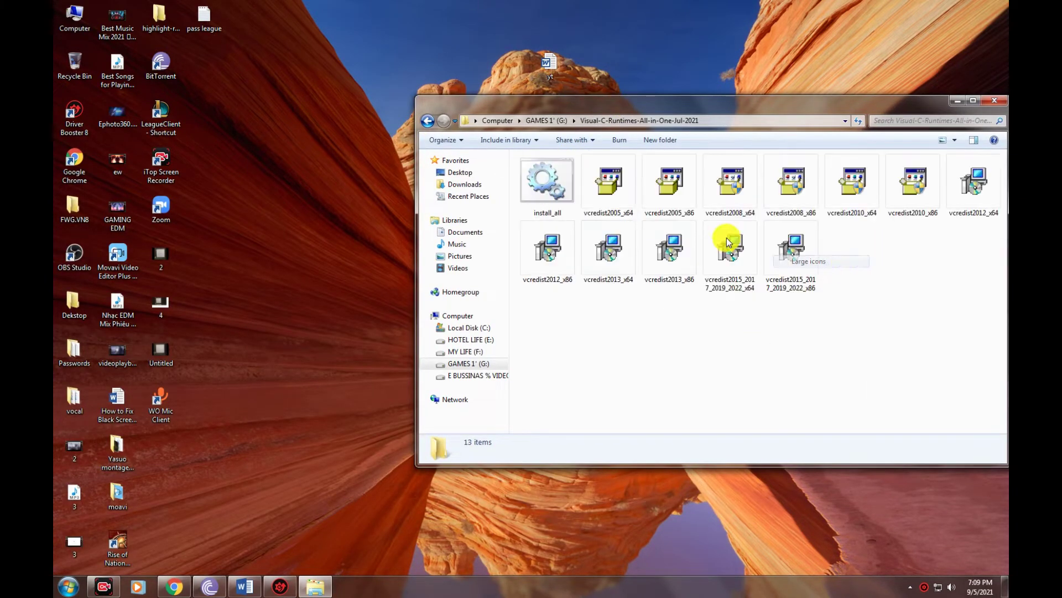
left_click(541, 200)
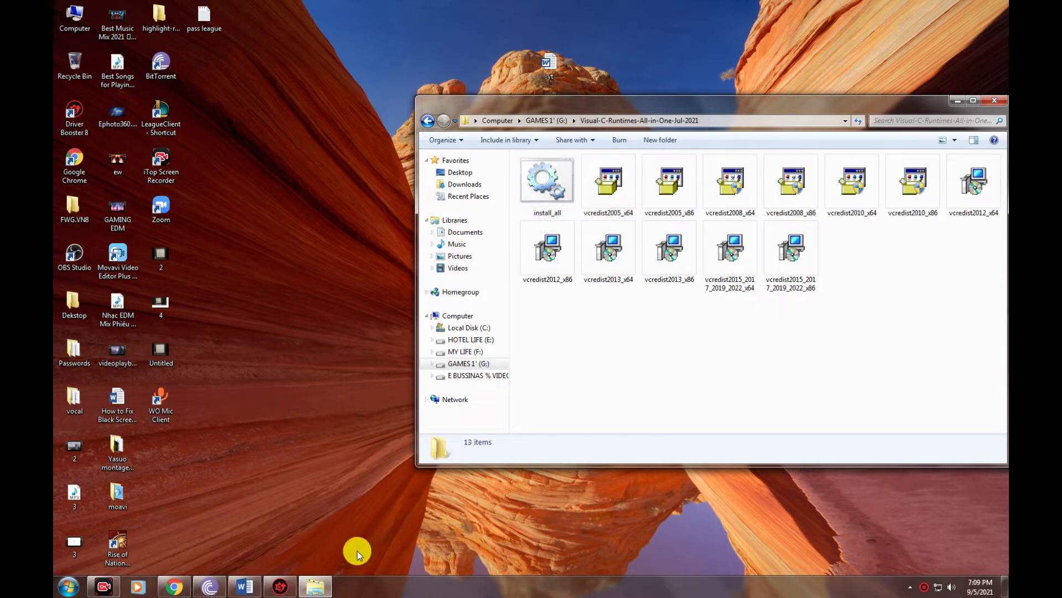
Add the line "Open all and install everything" at the end of the Word document and minimize Word
left_click(255, 587)
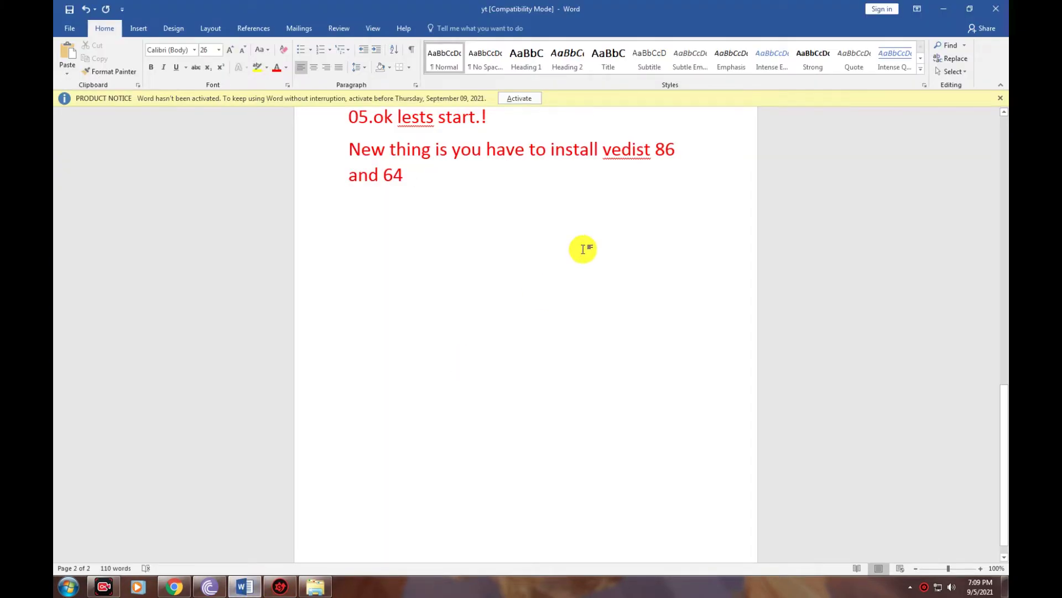
key("Return")
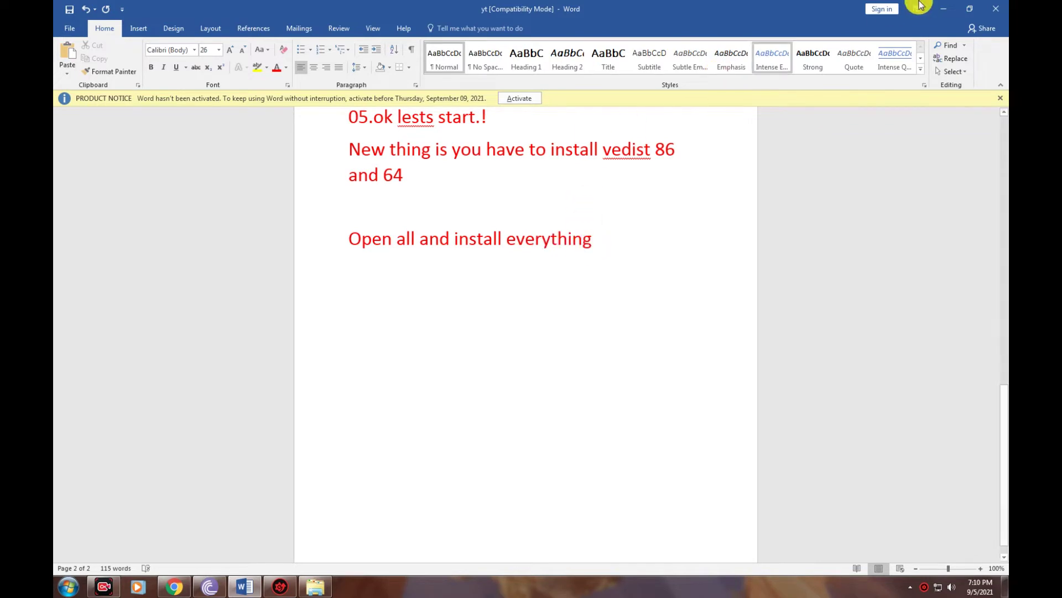
left_click(943, 9)
Close the Visual-C-Runtimes-All-in-One-Jul-2021 folder window and refresh the desktop
left_click(545, 188)
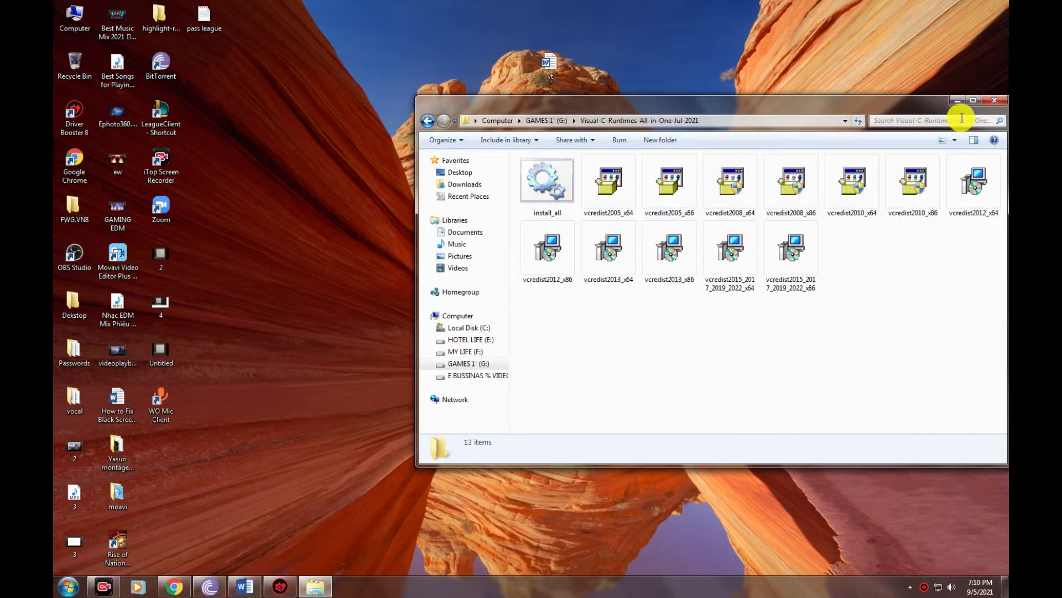
left_click_drag(875, 104, 779, 105)
left_click(895, 100)
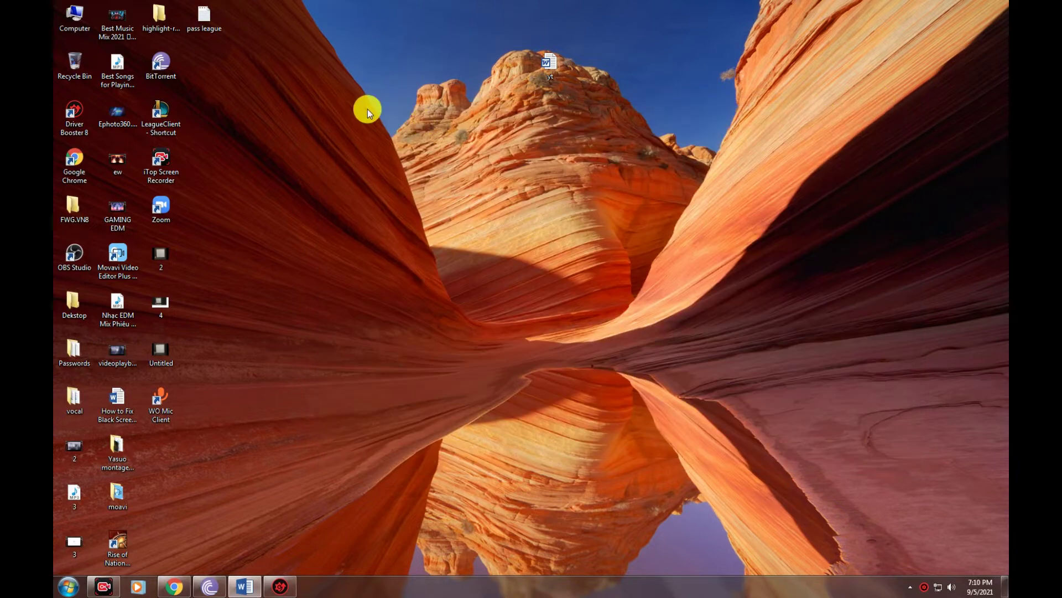
right_click(368, 108)
right_click(381, 136)
left_click(407, 168)
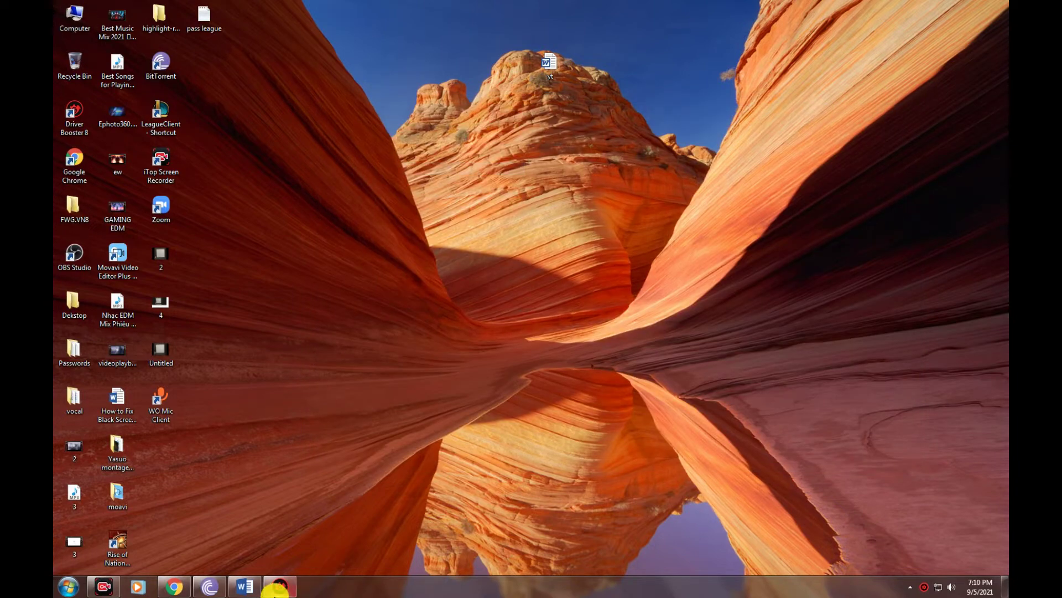
Return to the Word document and review item 03 about the black screen after the client update
left_click(255, 582)
scroll(402, 319, "up", 10)
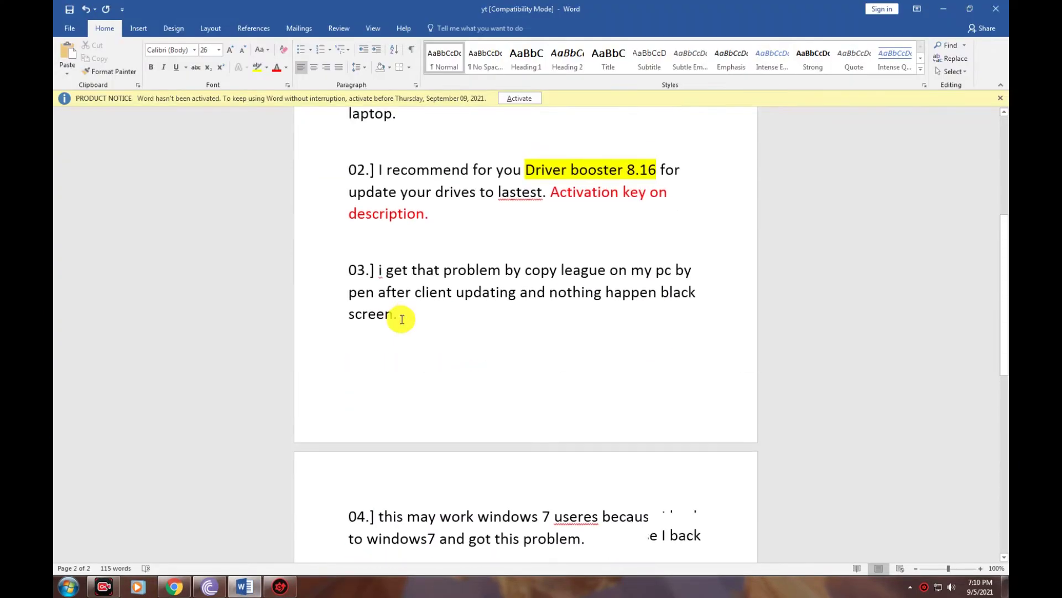
scroll(403, 315, "down", 2)
left_click_drag(367, 363, 710, 410)
left_click(344, 362)
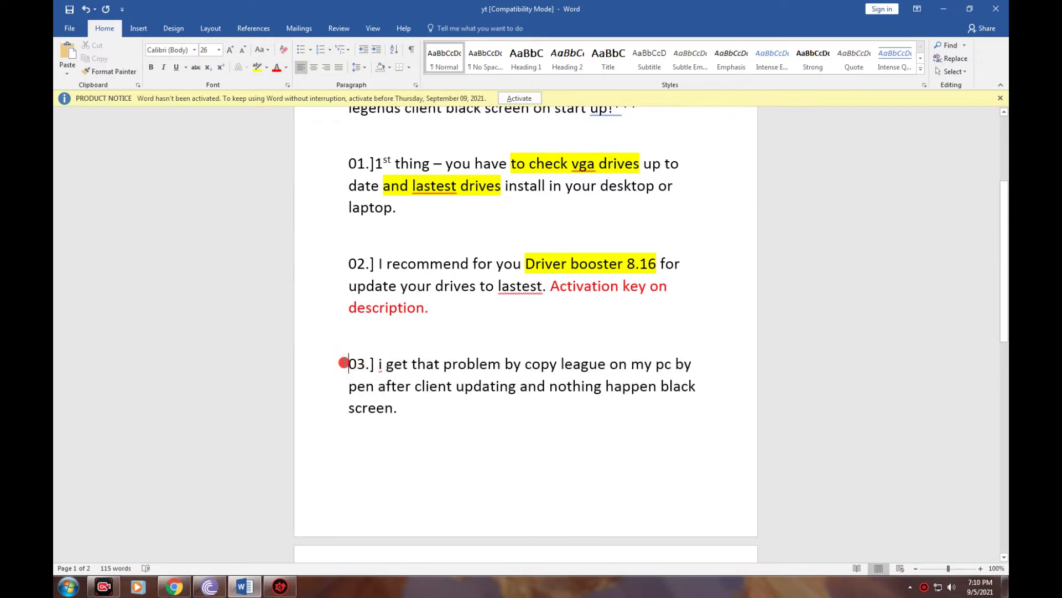
Set the font size of the first line of item 04 in the Word document to 28
scroll(695, 257, "down", 5)
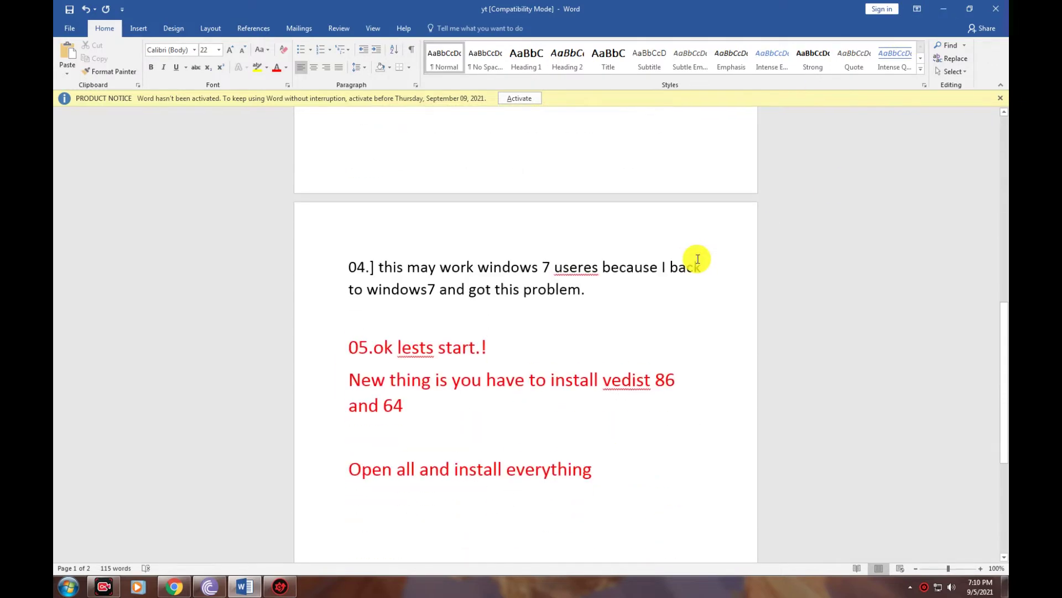
scroll(561, 248, "up", 2)
left_click_drag(333, 348, 625, 374)
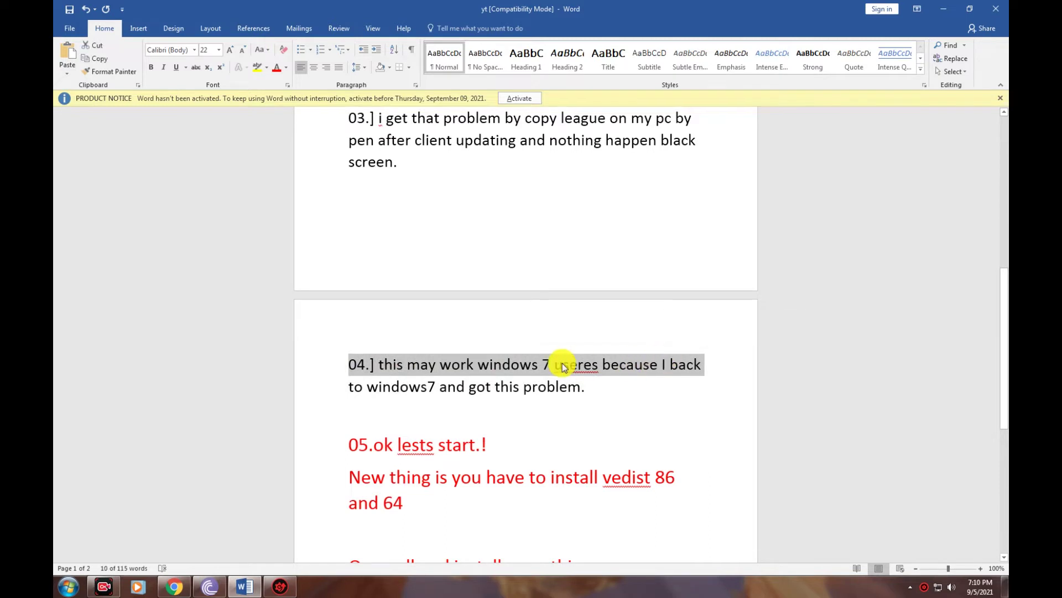
left_click(220, 50)
left_click(206, 188)
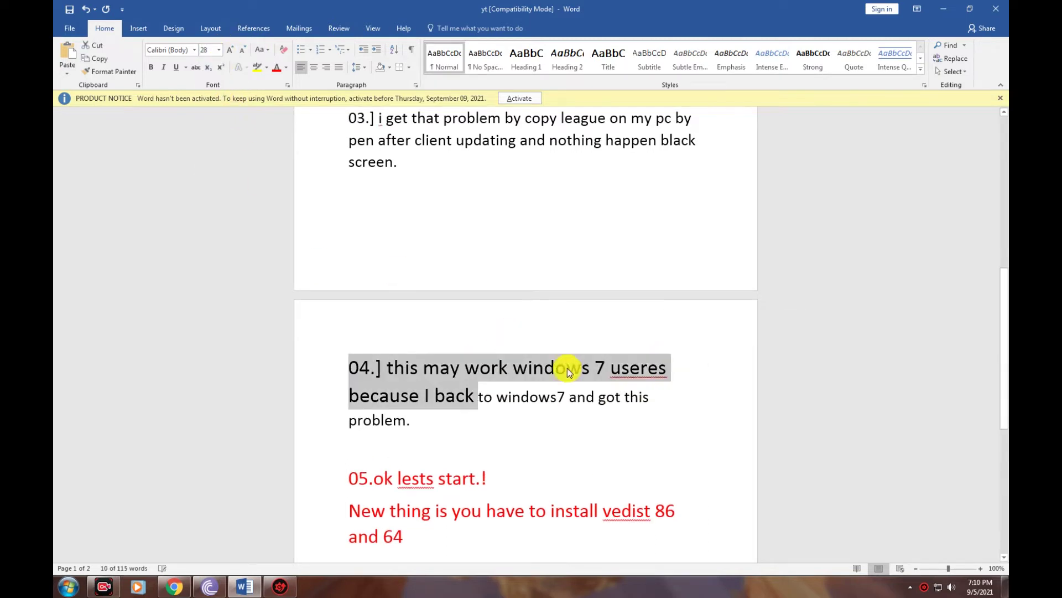
scroll(631, 368, "down", 2)
left_click(600, 370)
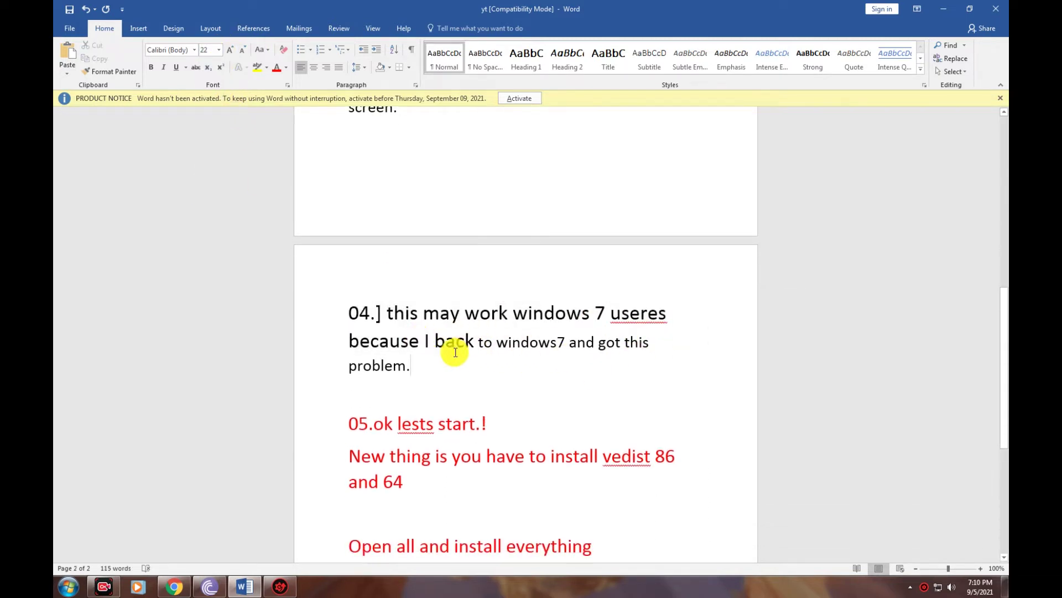
Highlight "windows7 and got this" in item 04 for reading, and minimize Word to return to the desktop
left_click_drag(550, 347, 678, 346)
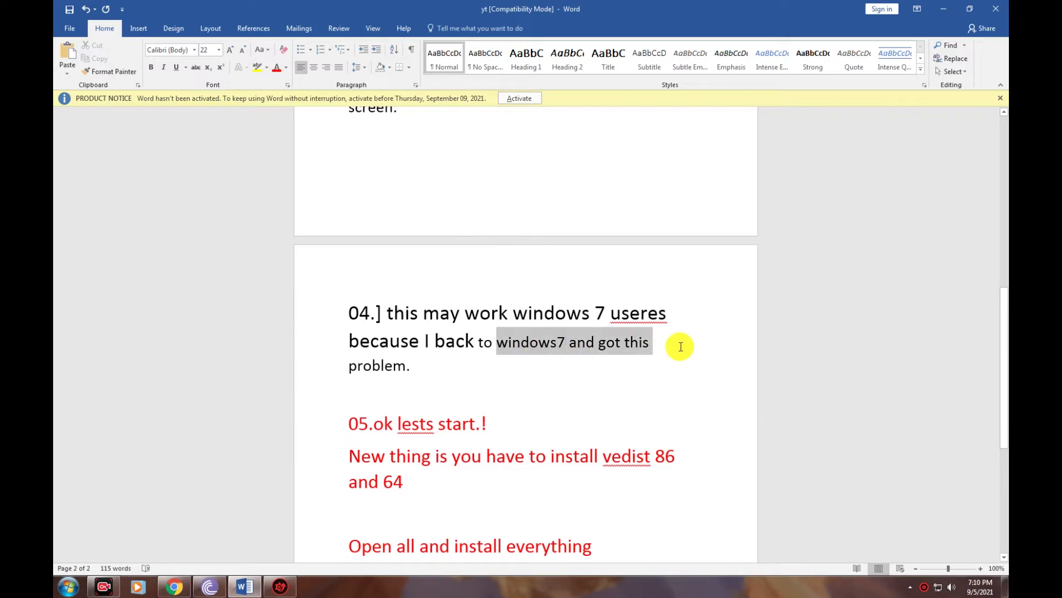
scroll(770, 135, "down", 3)
left_click(943, 9)
right_click(290, 135)
left_click(295, 165)
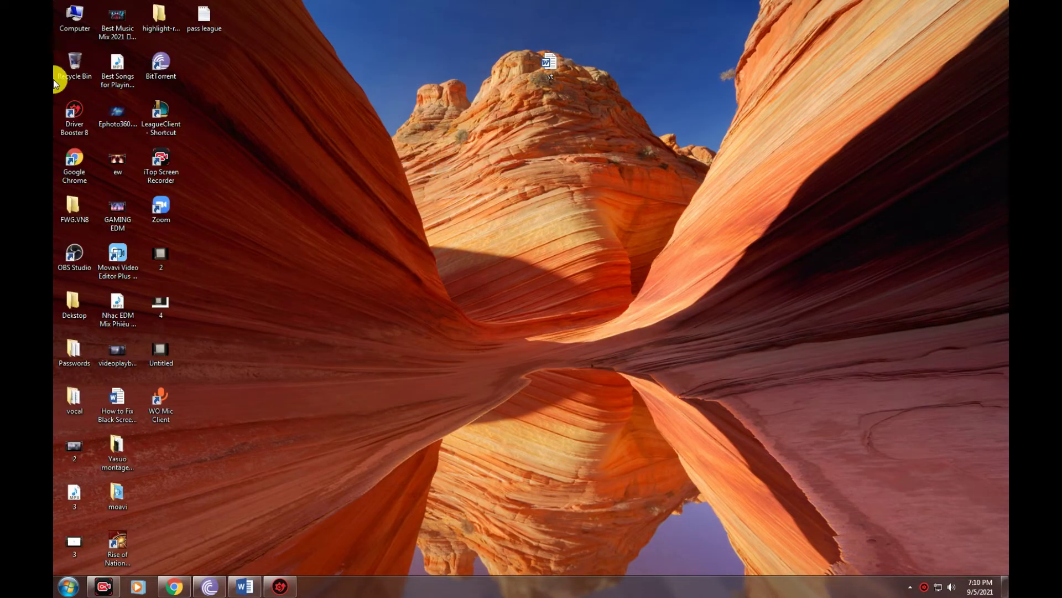
Open the file location of the LeagueClient shortcut and navigate to the League of Legends folder in C:\LOL
right_click(167, 116)
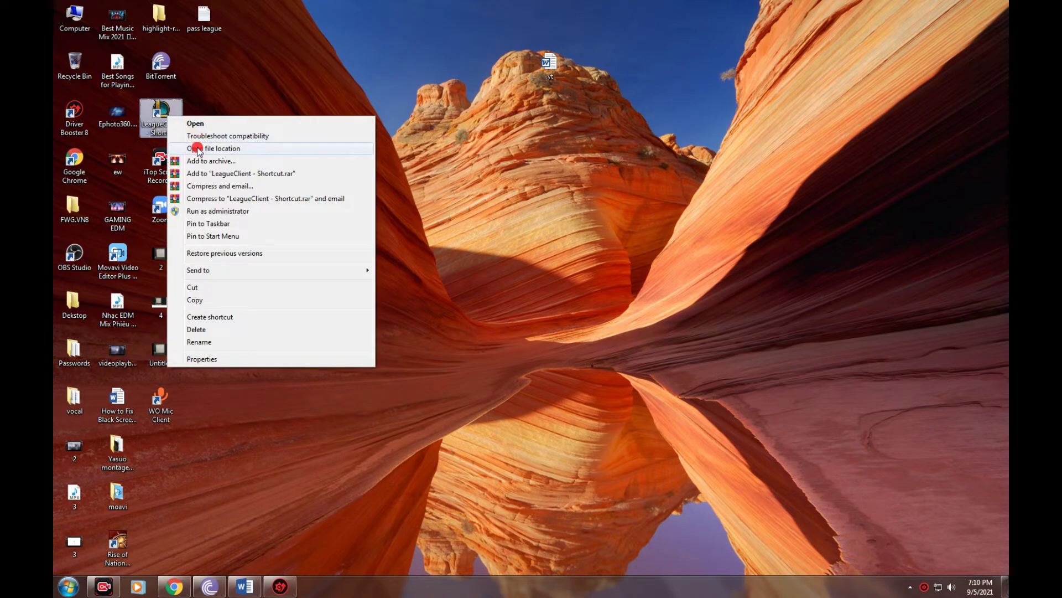
left_click(199, 149)
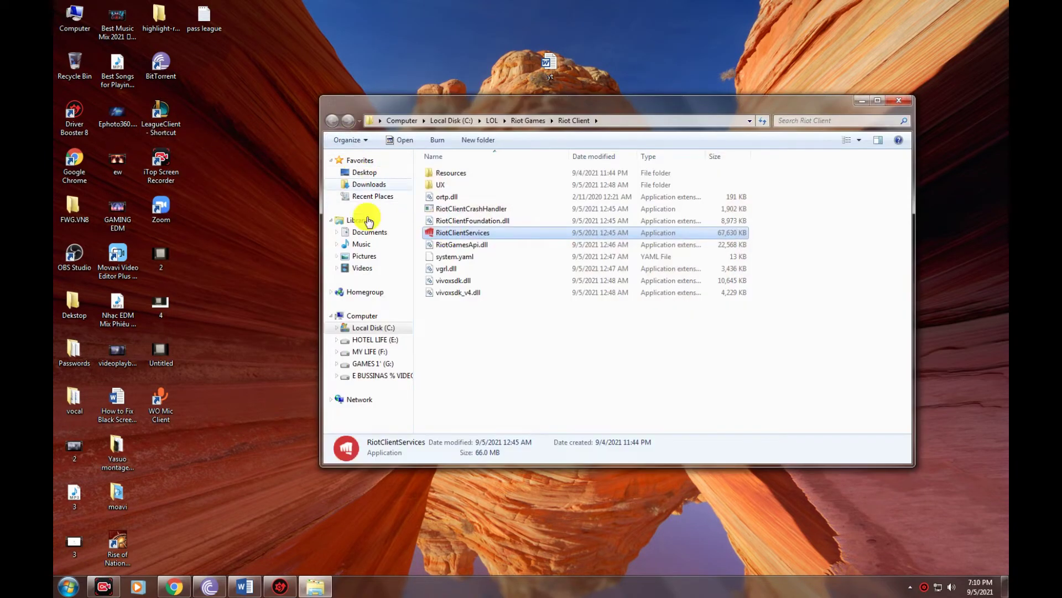
left_click(374, 328)
right_click(441, 196)
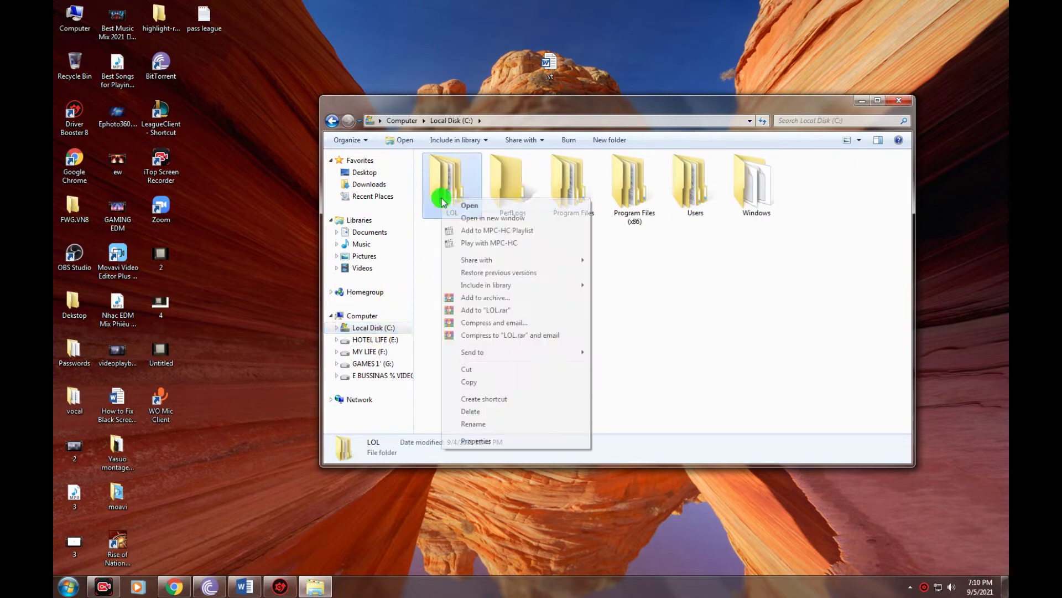
left_click(451, 201)
right_click(448, 176)
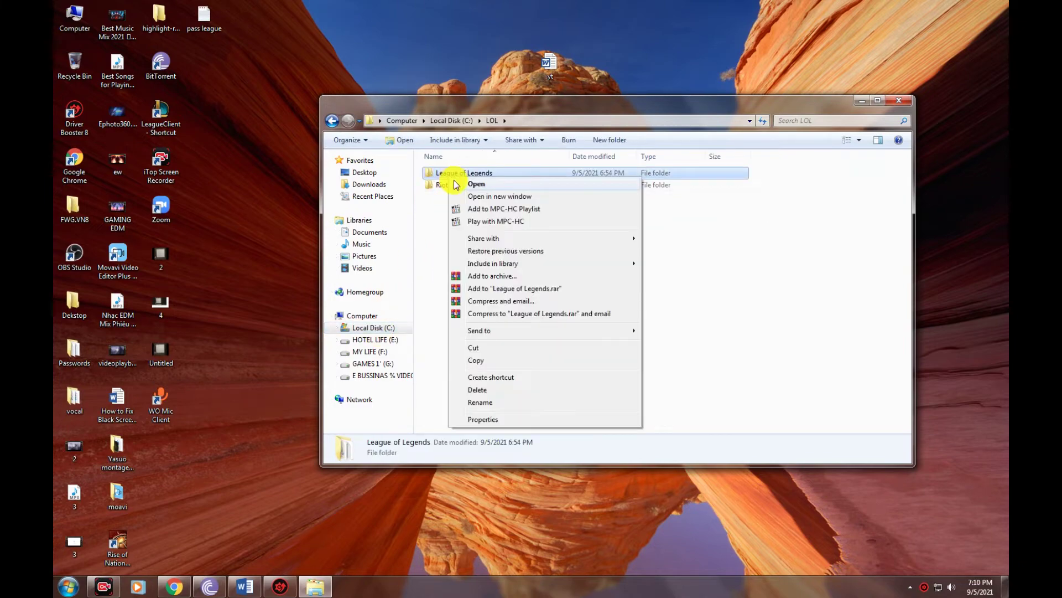
left_click(454, 184)
Maximize the League of Legends folder window and locate the LeagueClient application
scroll(645, 245, "down", 5)
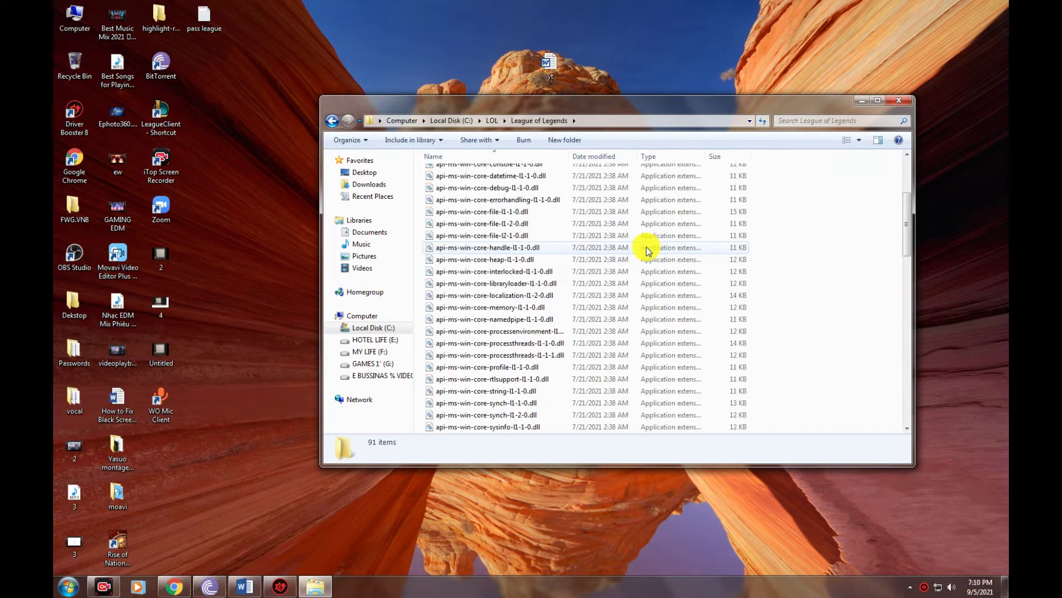
left_click(880, 102)
scroll(422, 139, "down", 6)
scroll(345, 145, "down", 7)
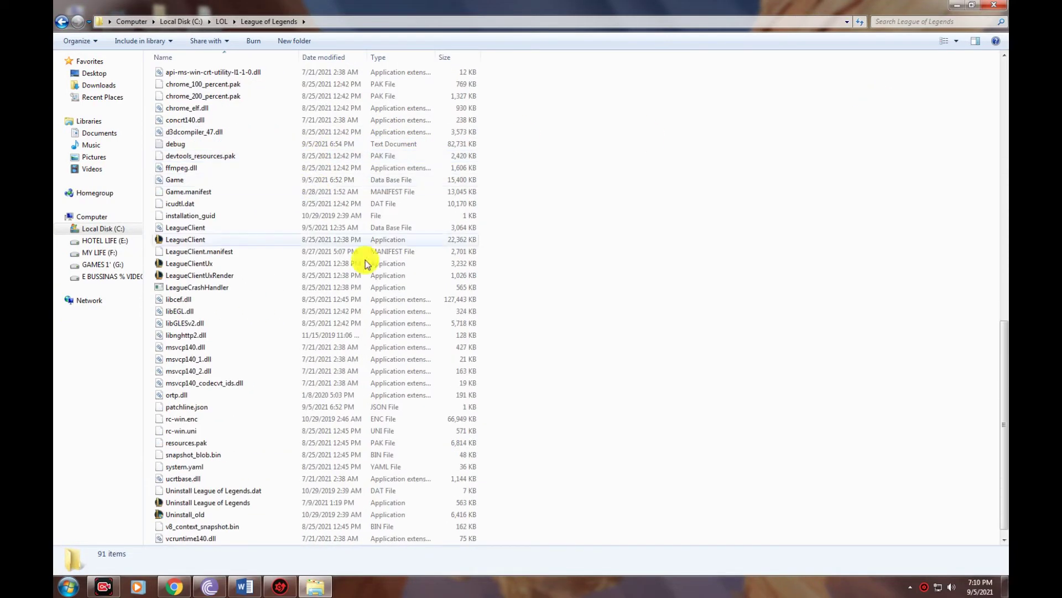
right_click(190, 240)
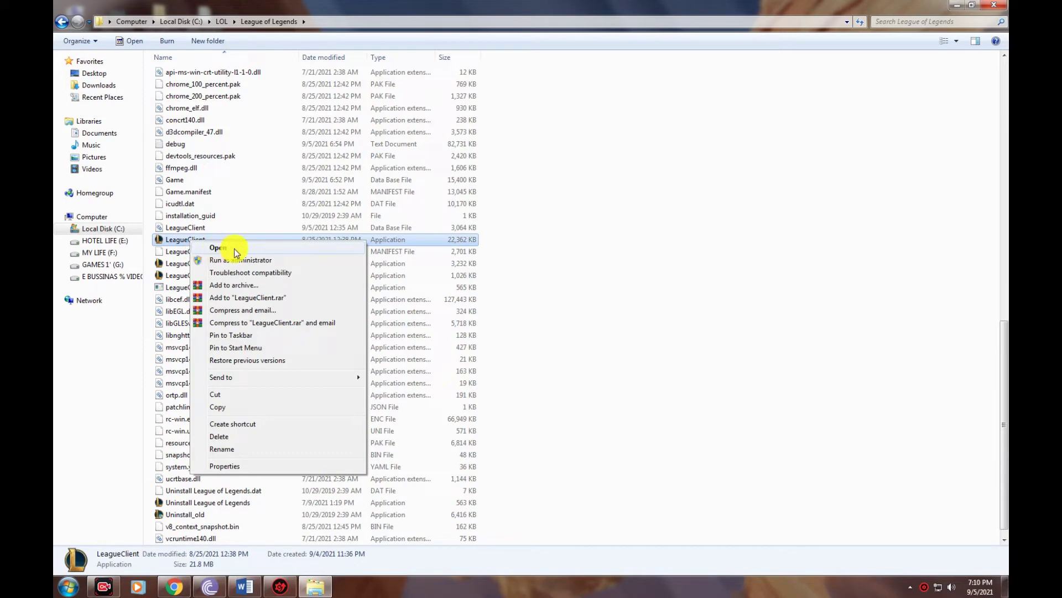
Switch to Word and delete all the red text from "05.ok lests start.!" to the end of the document
left_click(252, 588)
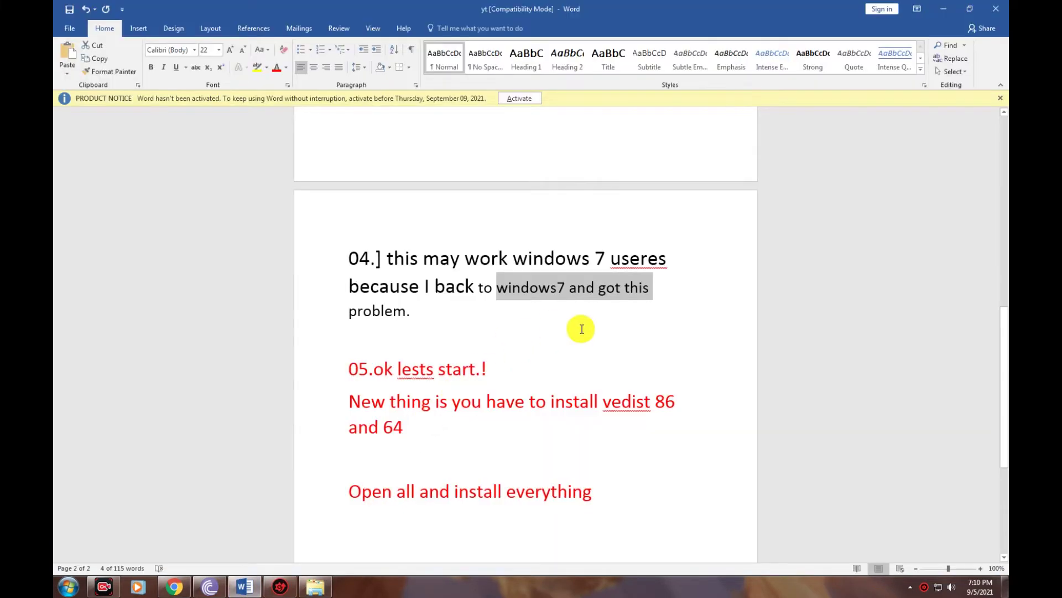
scroll(654, 382, "down", 5)
left_click(647, 263)
key("Return")
key("Return")
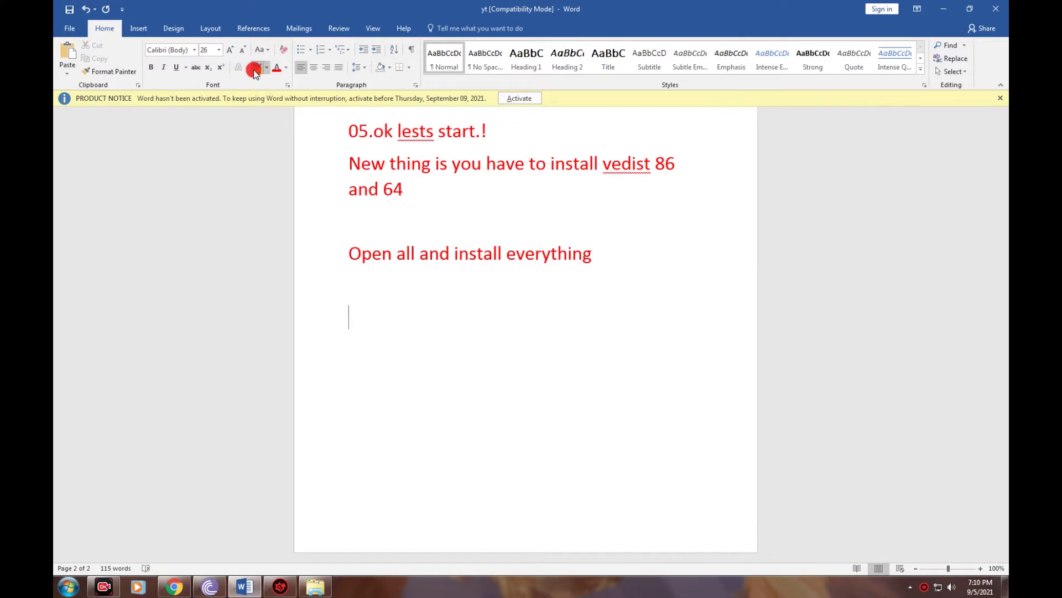
type("s")
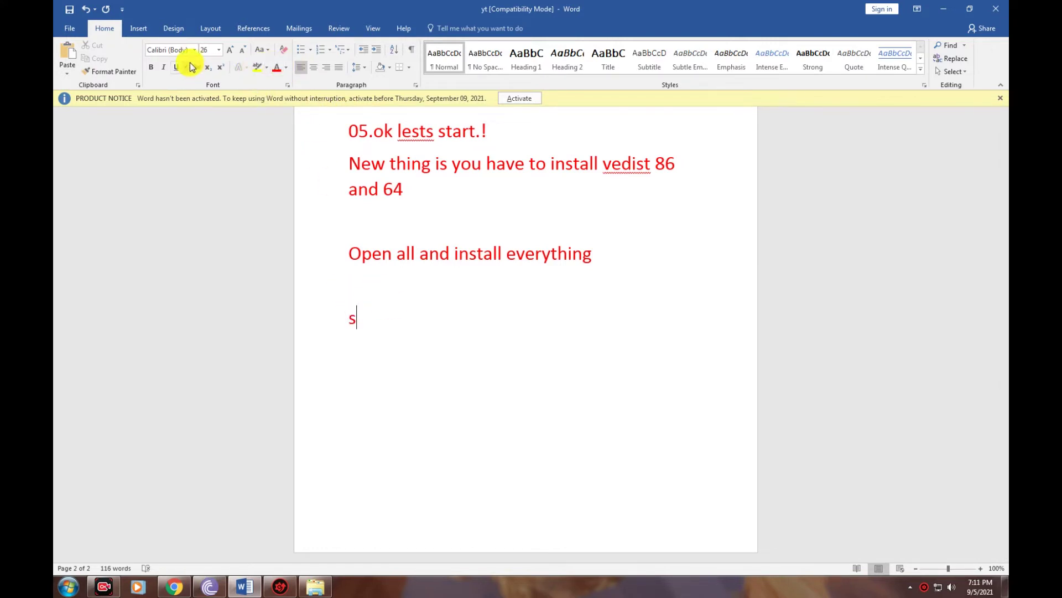
key("BackSpace")
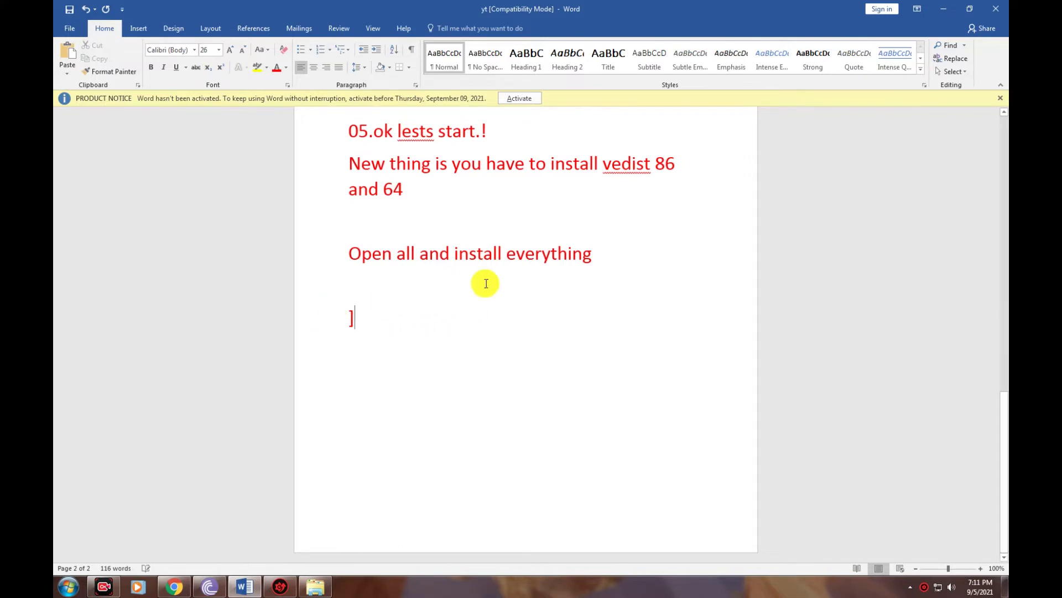
key("ctrl+shift+Up")
key("ctrl+shift+Up")
key("ctrl+shift+Up")
key("ctrl+shift+Up")
key("ctrl+shift+Up")
key("BackSpace")
Add the line "In this cause… you have to do this step" below item 04
type("a")
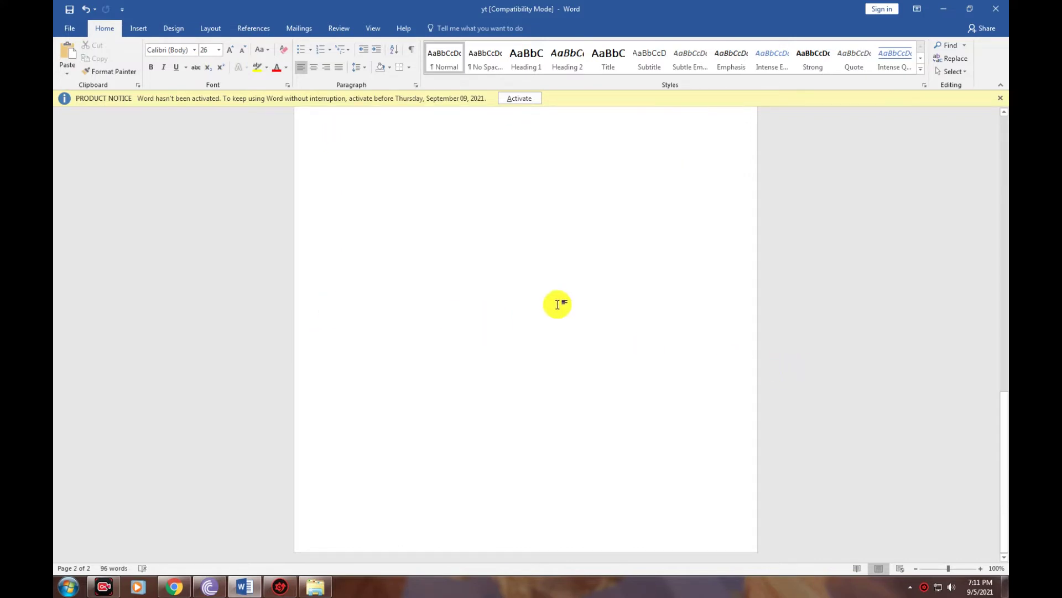
type("f")
type("A")
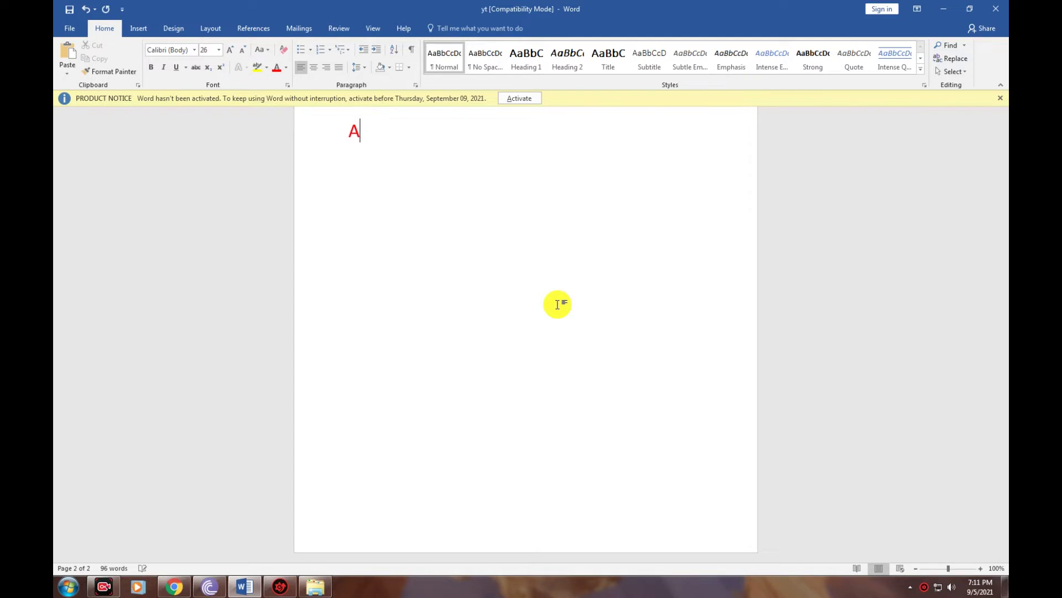
key("BackSpace")
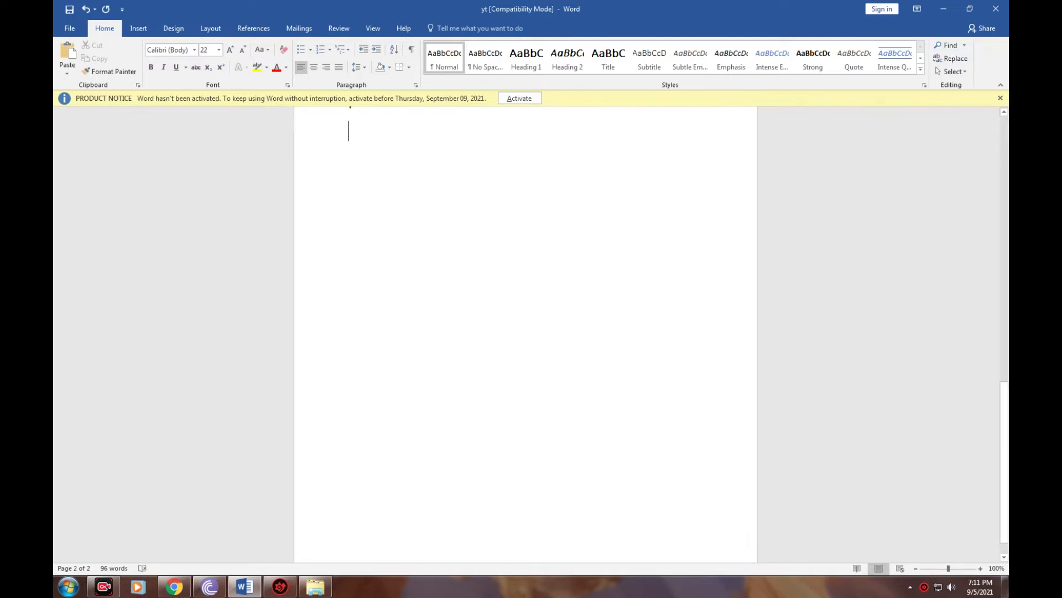
type("In this cause… you have to do this step")
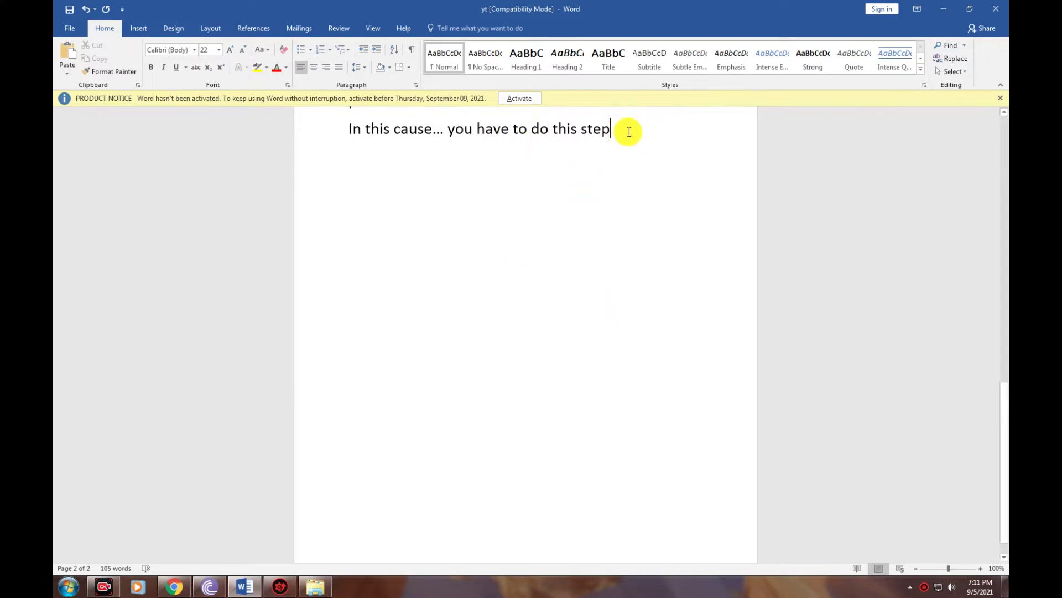
Extend the new paragraph with ". I don't want to open this because I alredy fixed this but we can try again!"
type(".")
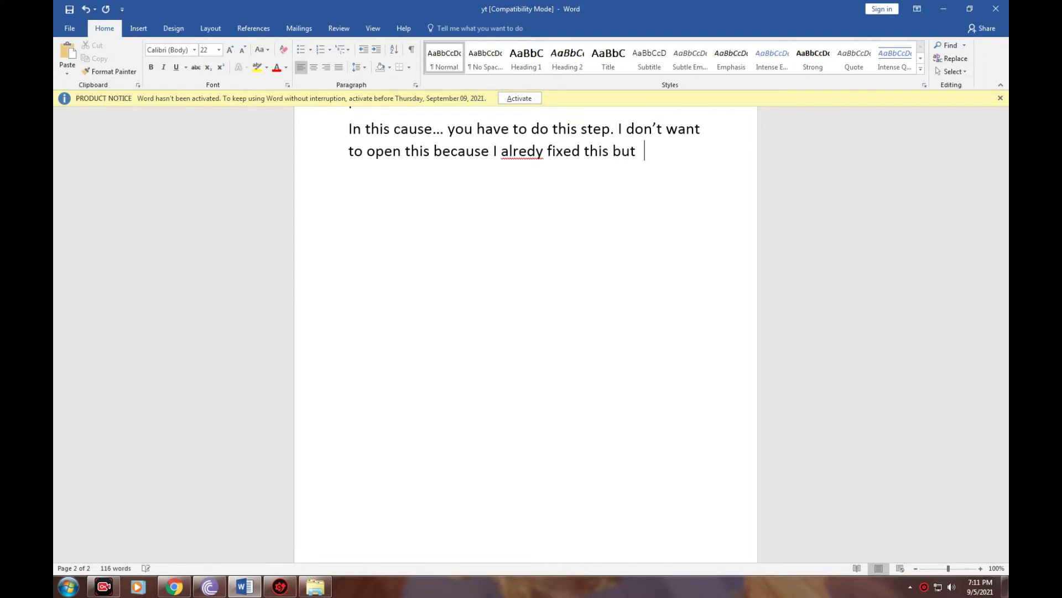
type("try again!")
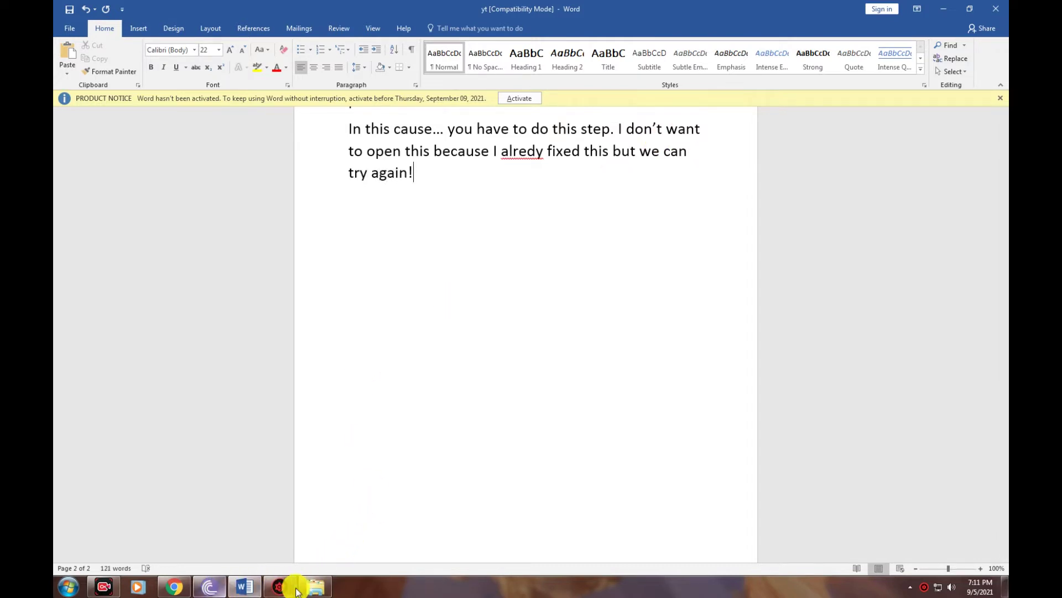
Switch to the League of Legends folder, restore its window to normal size, and open the LeagueClient application's properties
left_click(315, 586)
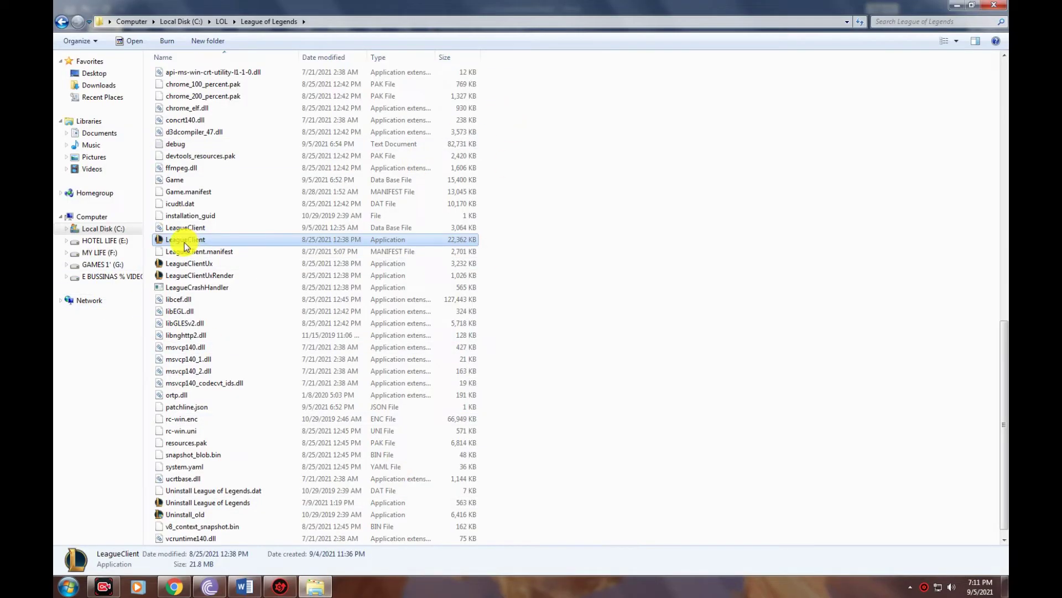
double_click(812, 5)
left_click(945, 8)
scroll(505, 295, "down", 2)
right_click(437, 272)
left_click(504, 500)
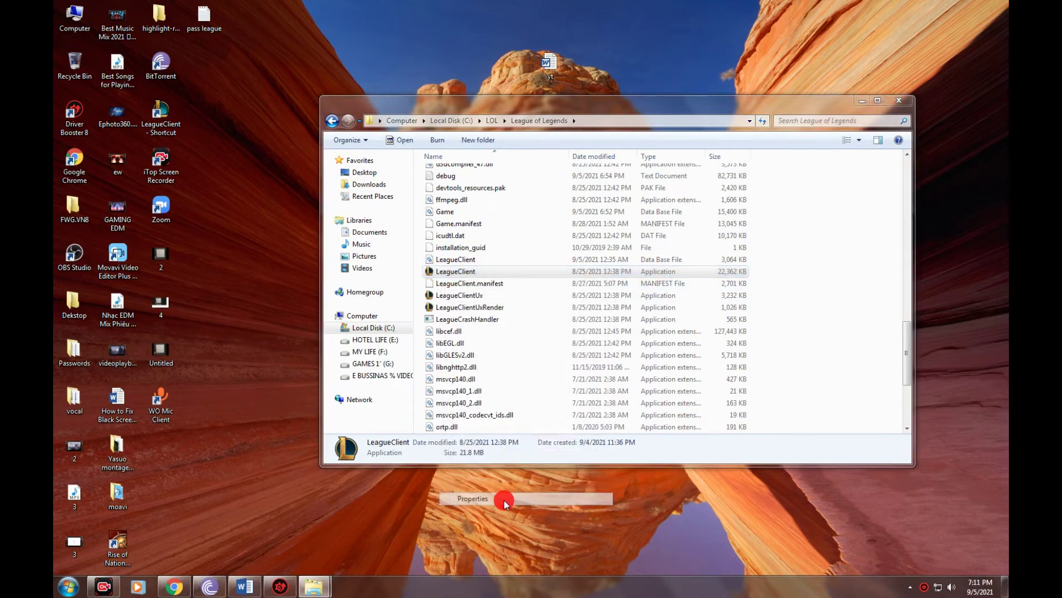
left_click_drag(480, 256, 441, 150)
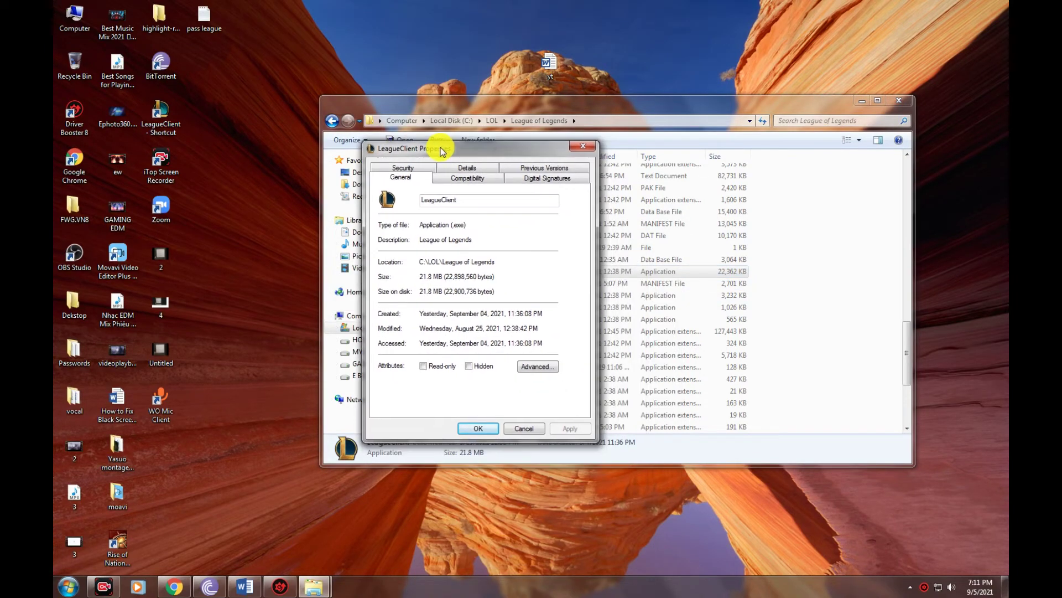
Open LeagueClient's compatibility settings, and turn compatibility mode off and back on for Windows XP (Service Pack 3)
left_click(478, 180)
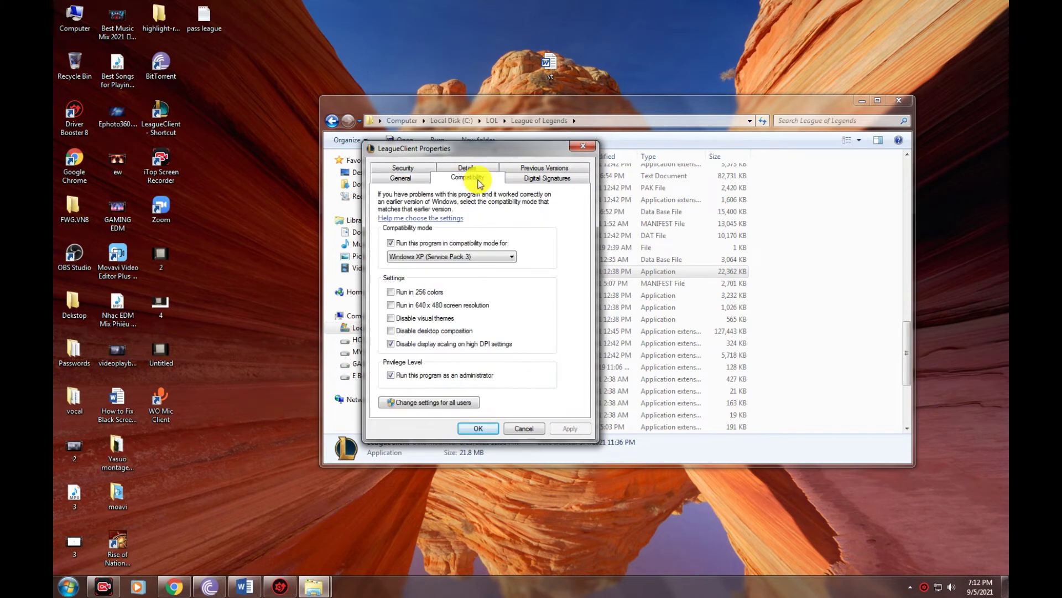
left_click(390, 242)
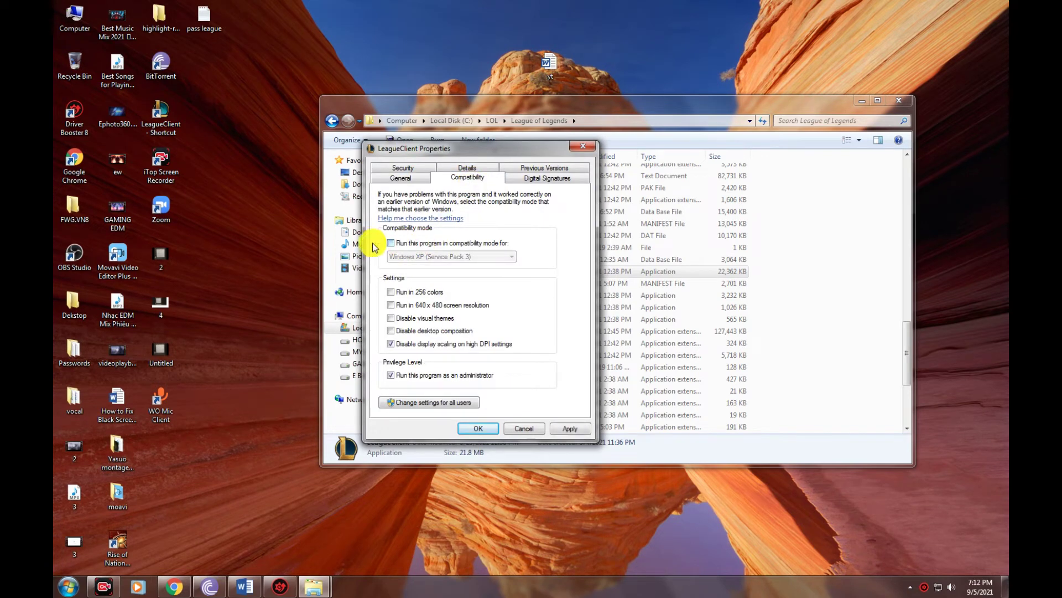
left_click(391, 243)
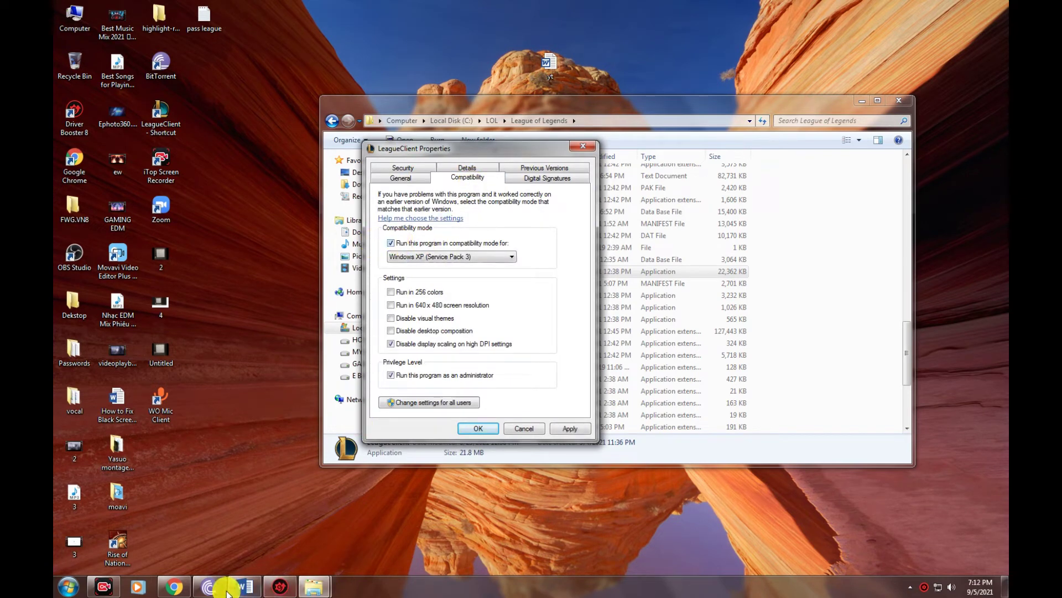
Switch to Word and add the larger red line "Do my step" below the last paragraph
left_click(176, 590)
left_click(177, 591)
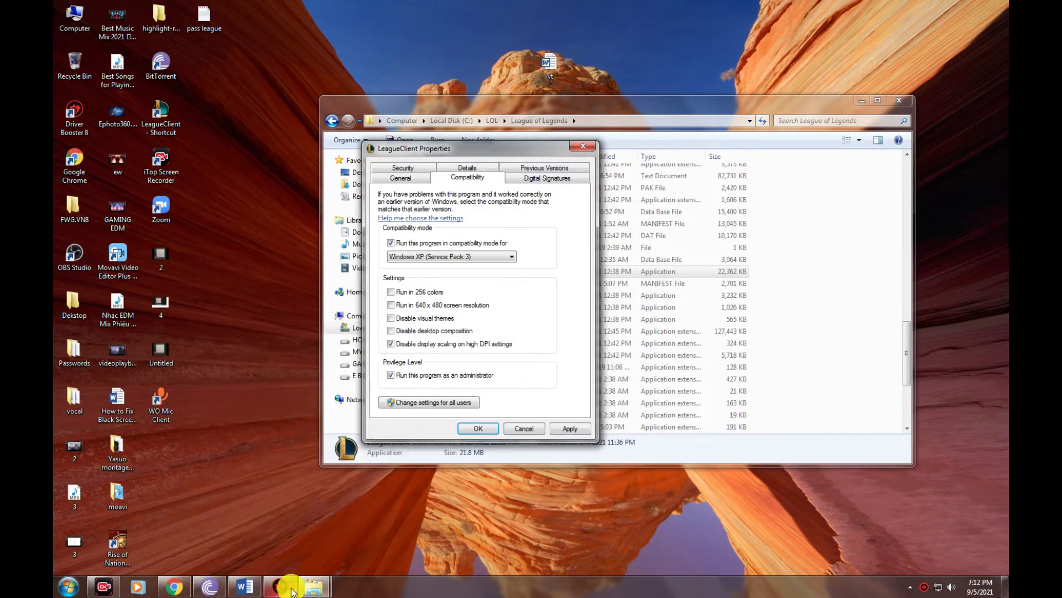
left_click(244, 588)
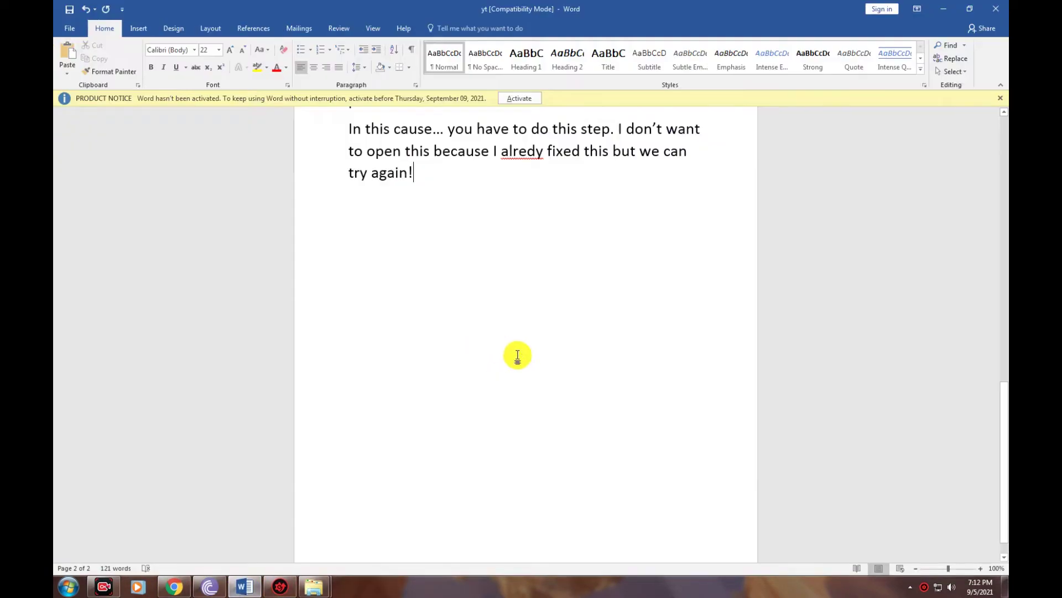
key("Return")
key("Return")
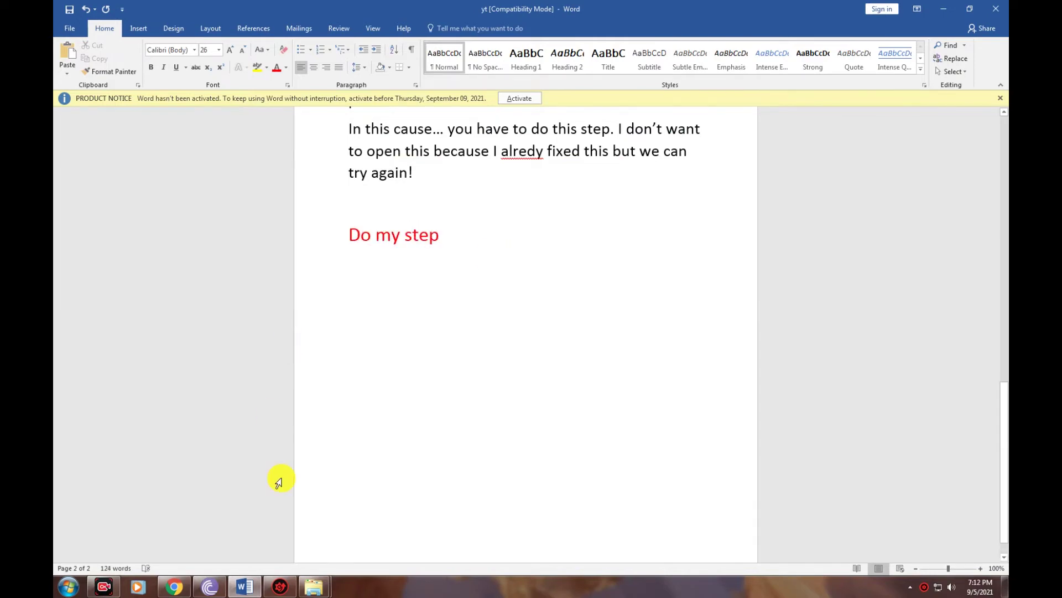
Bring the LeagueClient Properties dialog in front of the Word document and move it beside the red line
left_click(245, 585)
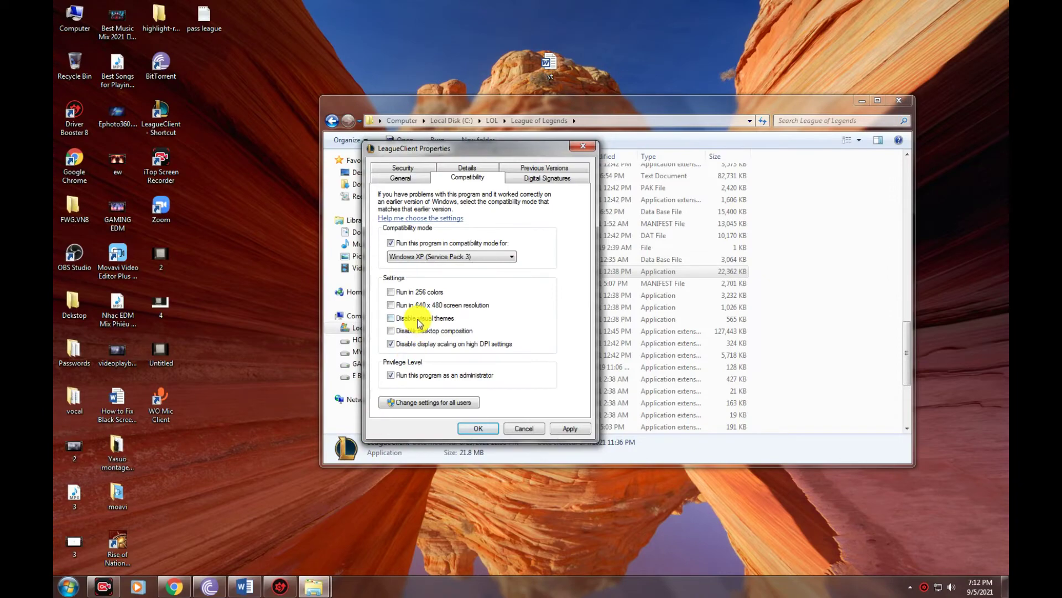
left_click(283, 586)
mouse_move(303, 591)
left_click(376, 514)
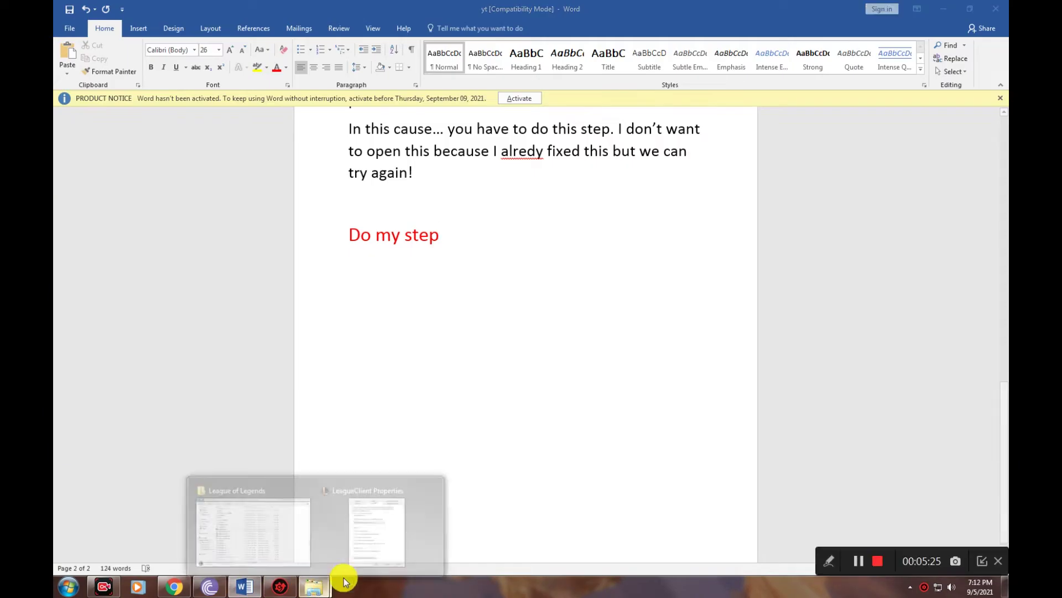
left_click(391, 517)
left_click_drag(424, 143, 662, 96)
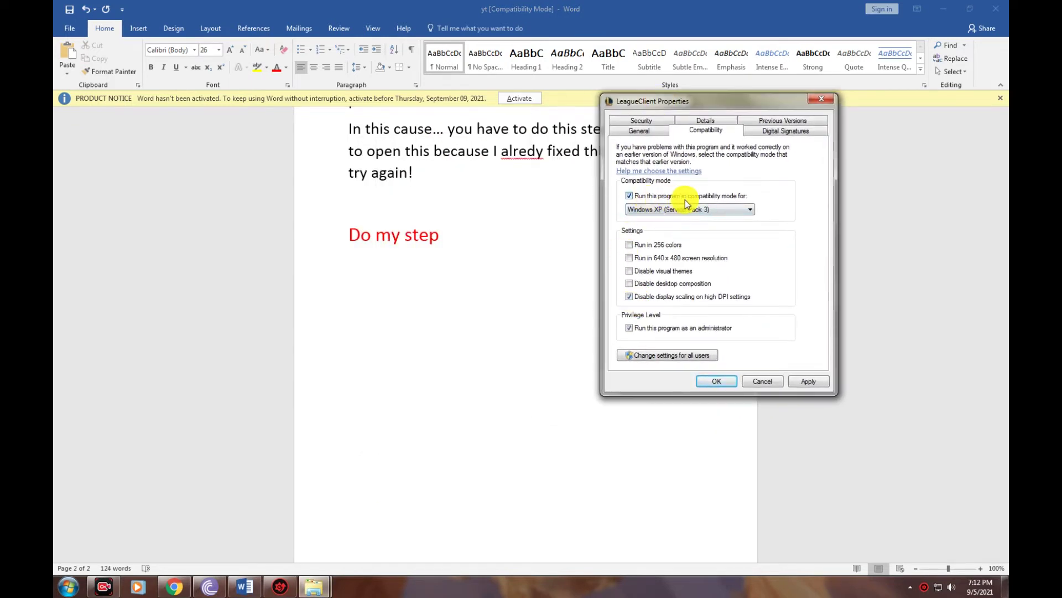
Clear and re-enable Windows XP (Service Pack 3) compatibility mode, the high-DPI display scaling option and running as administrator, and apply the settings
left_click(644, 298)
left_click(643, 327)
left_click(647, 196)
left_click(642, 298)
left_click(637, 327)
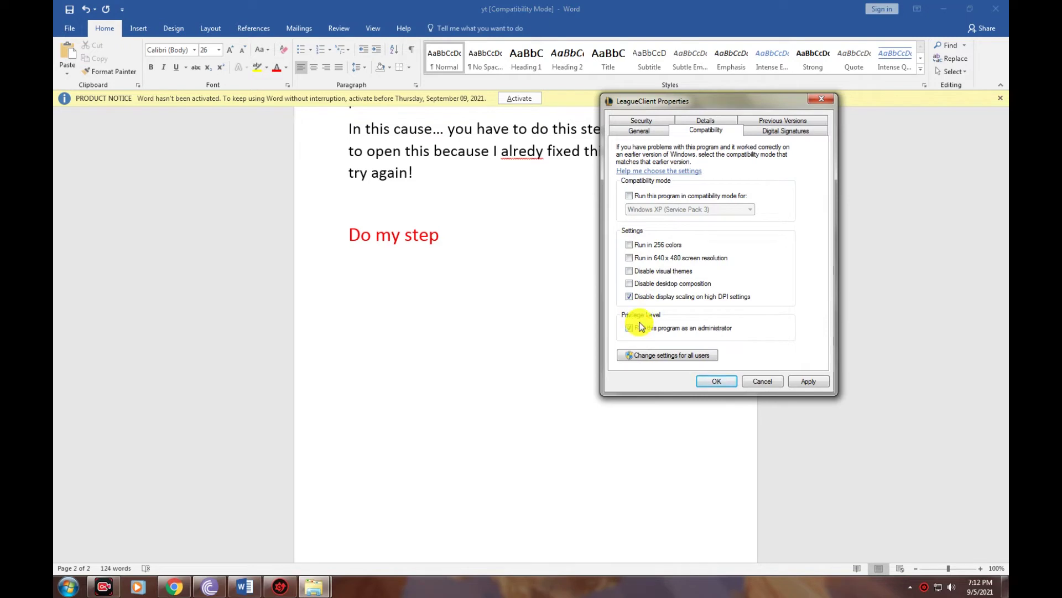
left_click(645, 197)
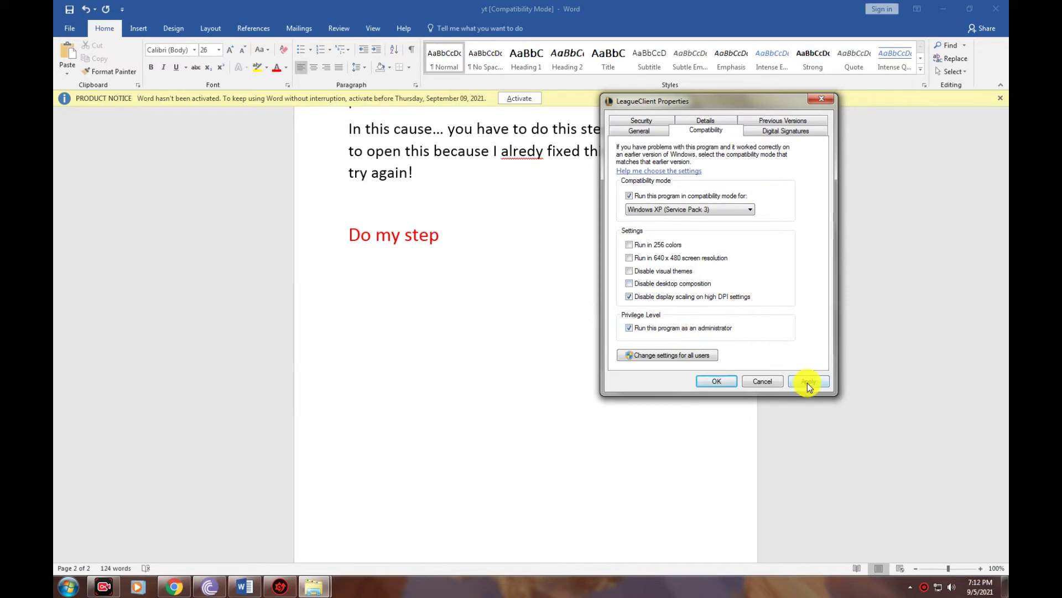
Extend the red line in Word with "tik for that and apply", and confirm the LeagueClient Properties dialog
left_click(513, 229)
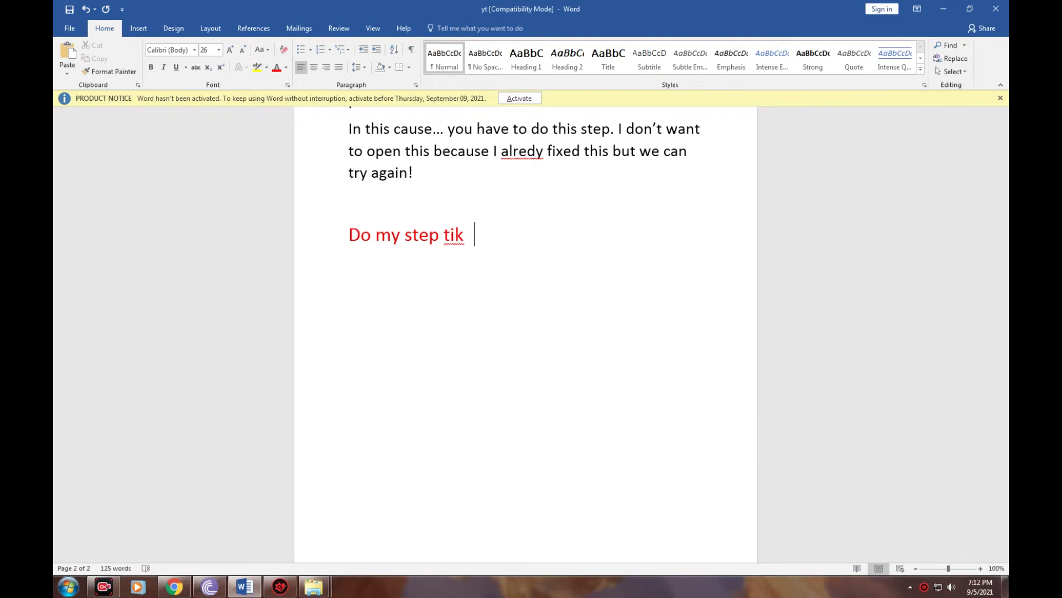
type("tik for that and apply")
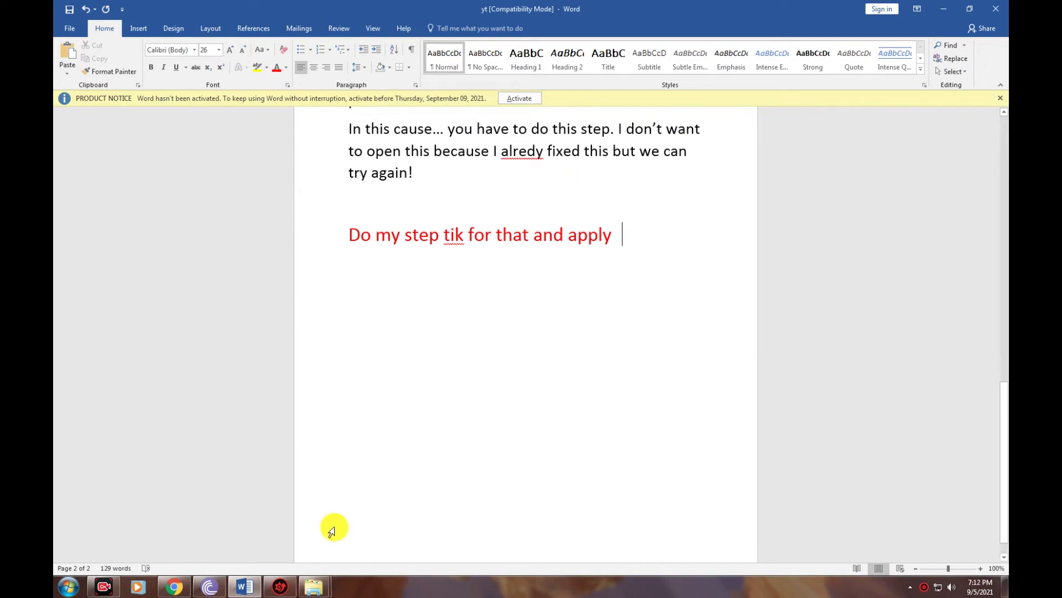
mouse_move(324, 591)
left_click(398, 530)
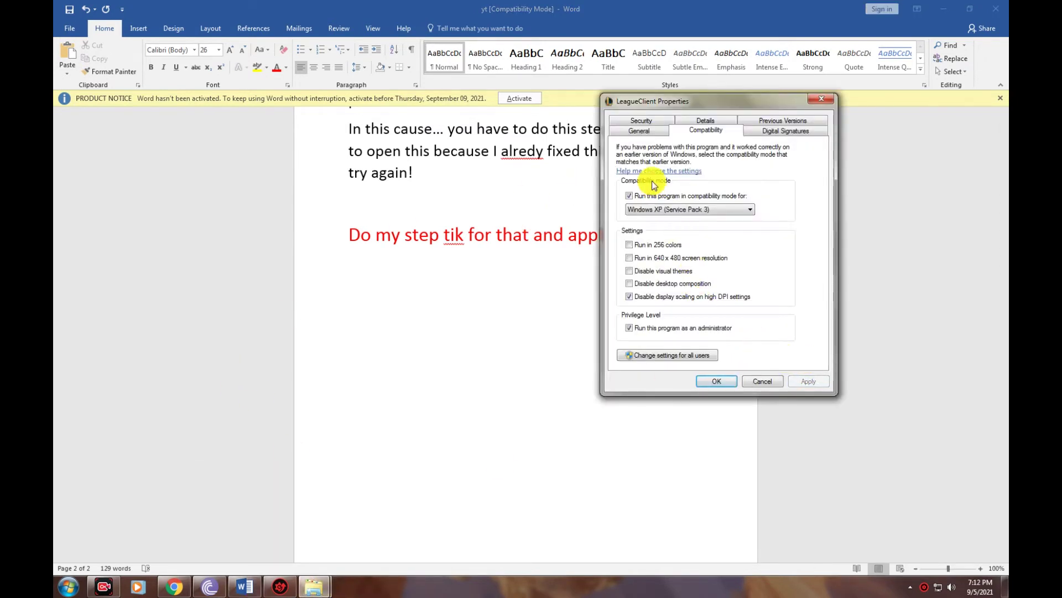
left_click(715, 380)
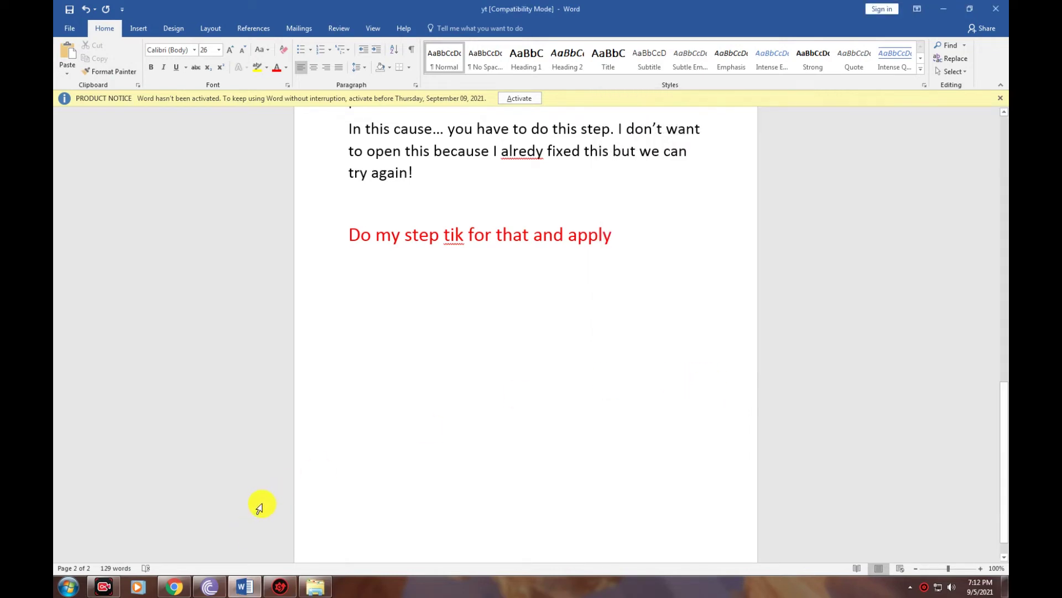
left_click(69, 587)
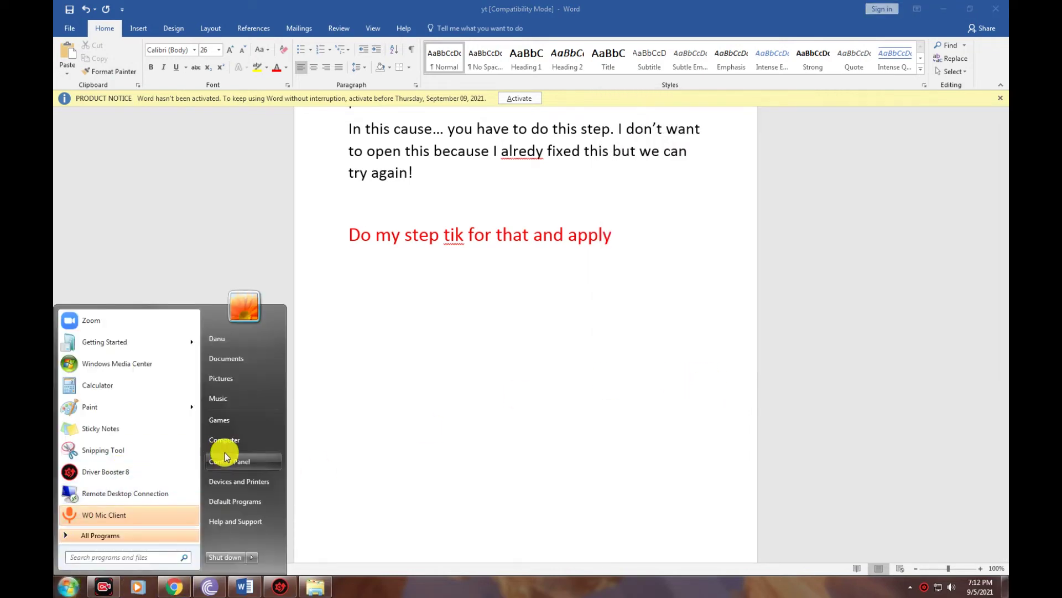
left_click(315, 586)
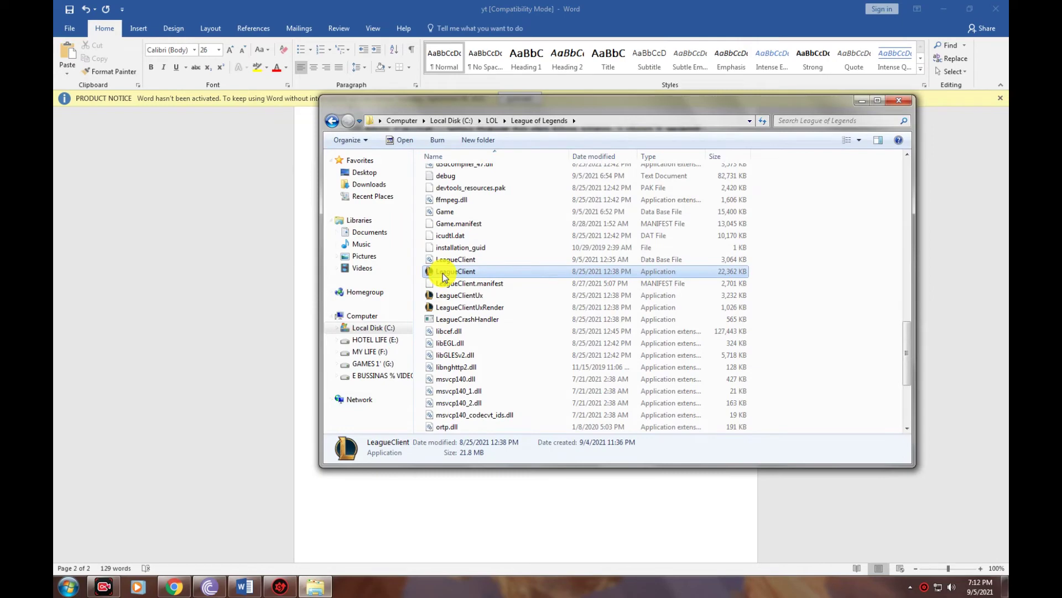
right_click(443, 271)
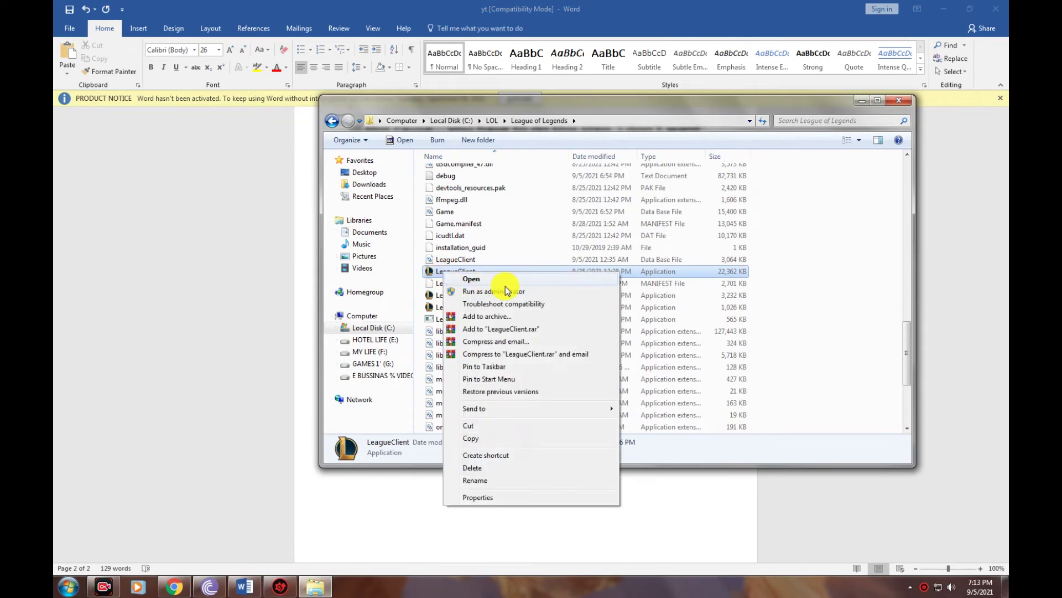
left_click(296, 386)
Add the red line "Just try without that ticks" below "Do my step tik for that and apply"
left_click_drag(348, 235, 652, 254)
left_click(652, 254)
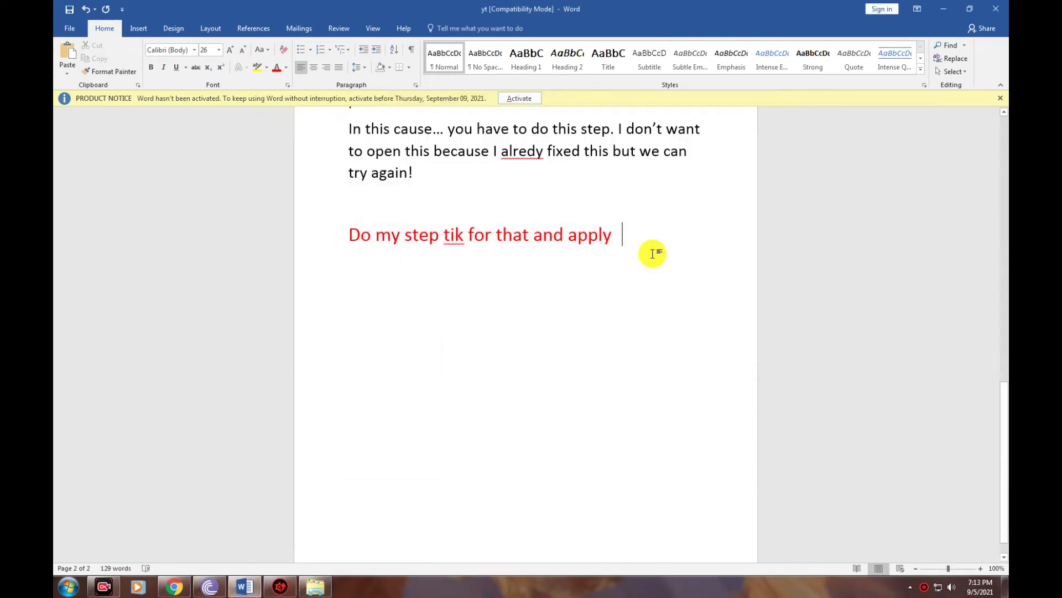
key("Return")
type("just t")
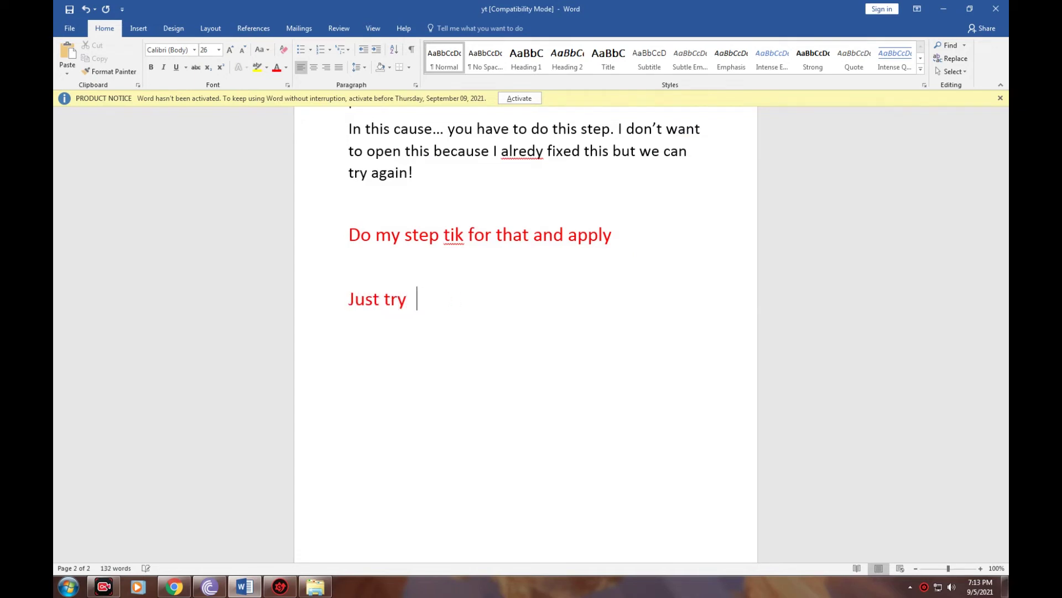
type("ry without that ticks")
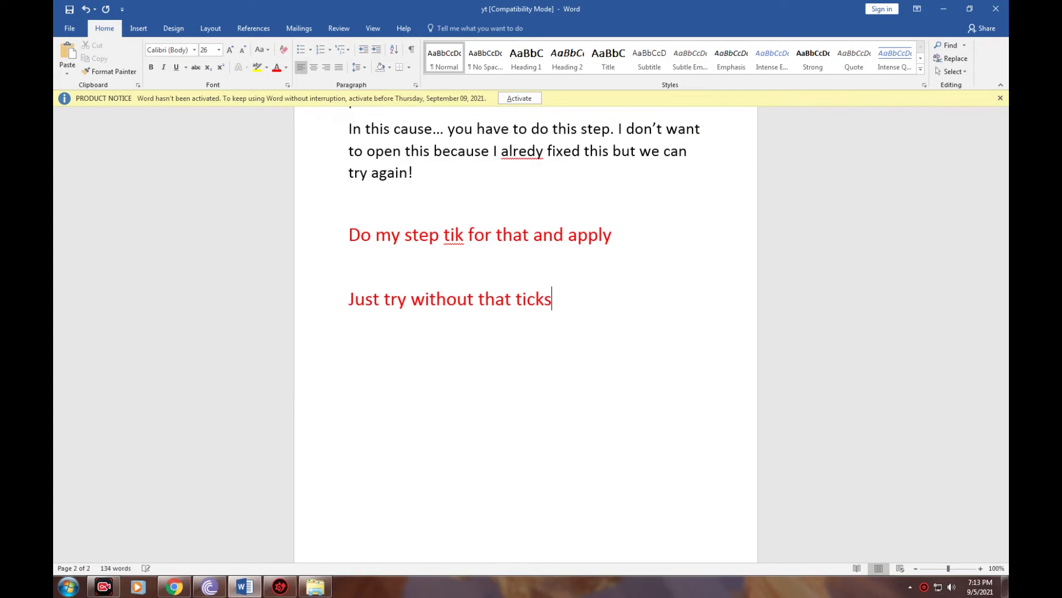
Turn off LeagueClient's compatibility mode, the high-DPI display scaling option and running as administrator in its properties, and confirm
left_click(316, 586)
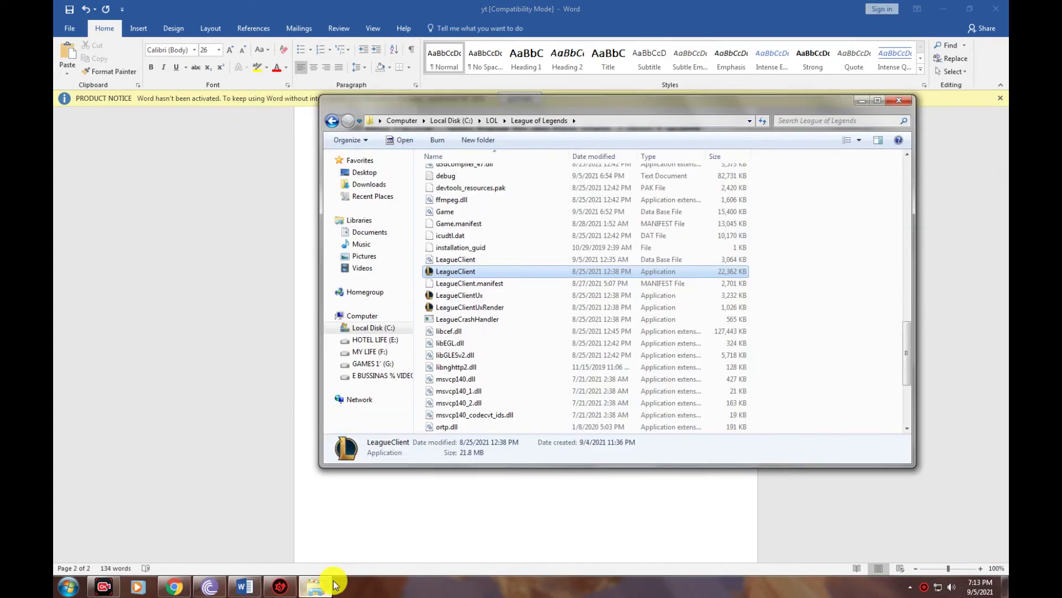
right_click(471, 271)
left_click(554, 498)
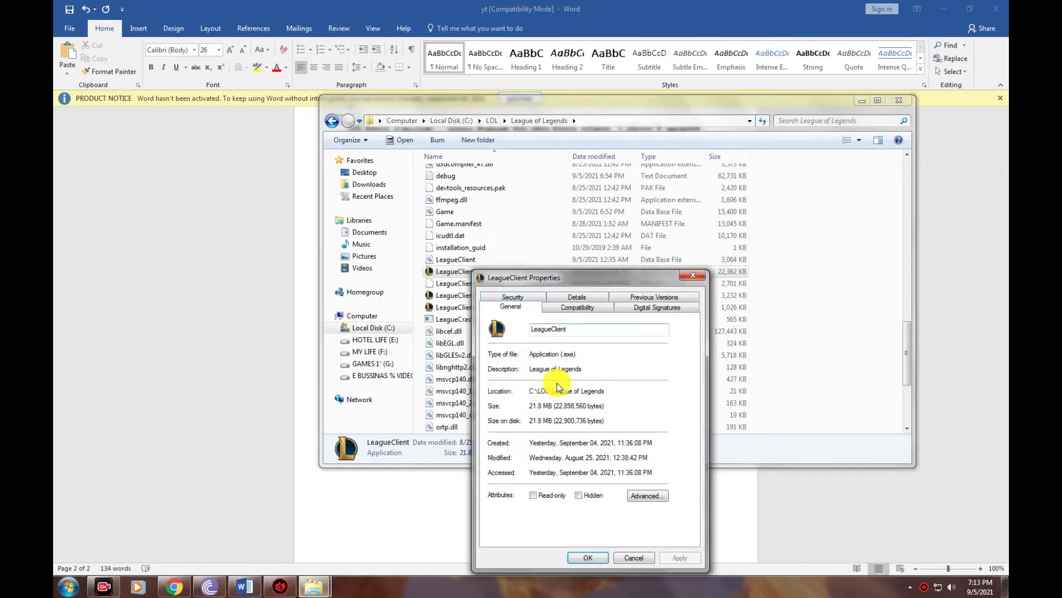
left_click(577, 306)
left_click(526, 473)
left_click(528, 504)
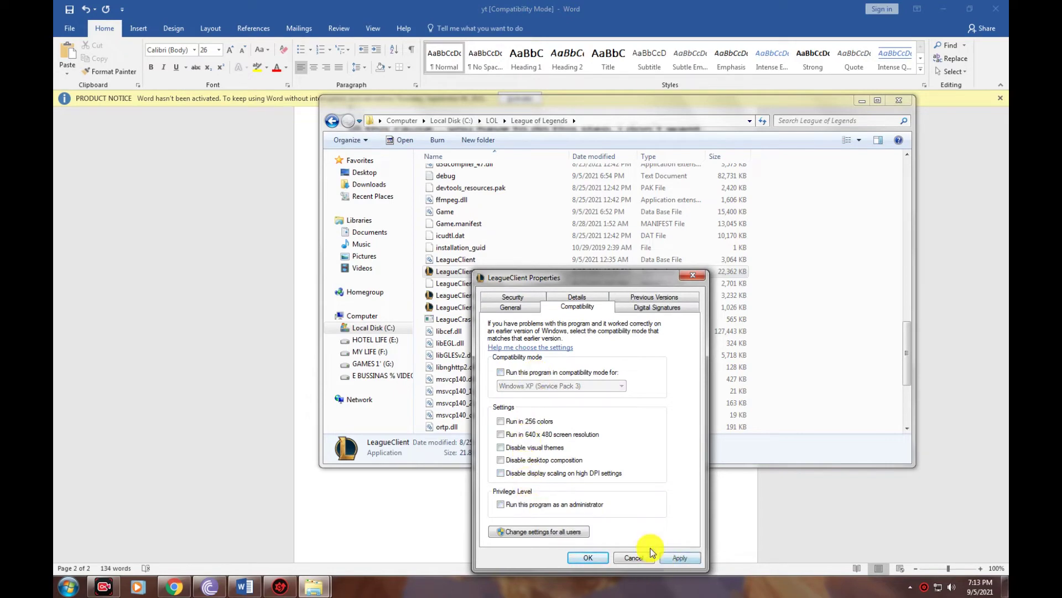
left_click(603, 557)
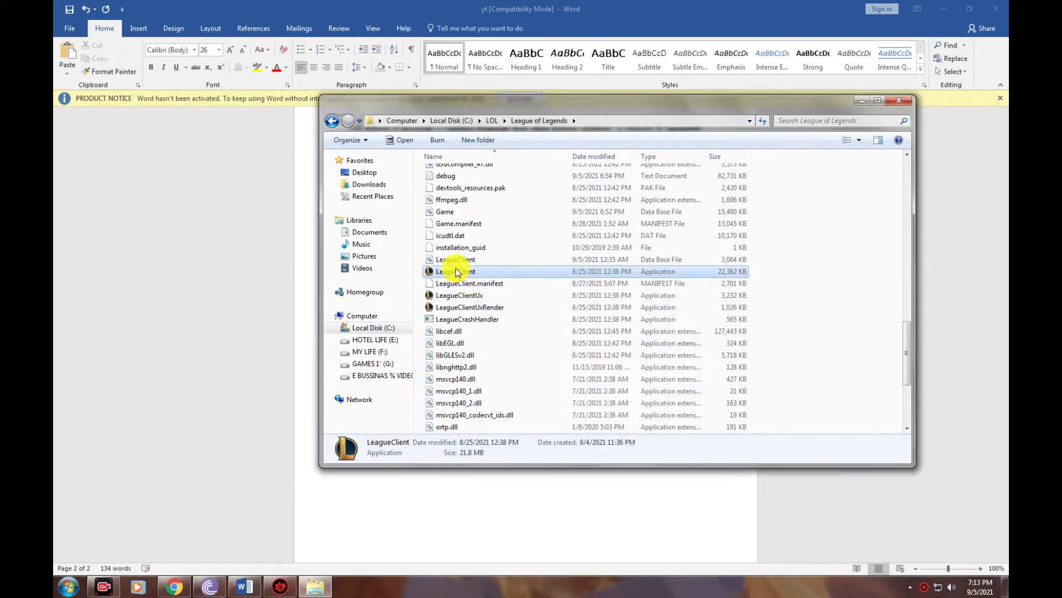
Refresh the League of Legends folder and launch the LeagueClient application
right_click(861, 265)
left_click(880, 310)
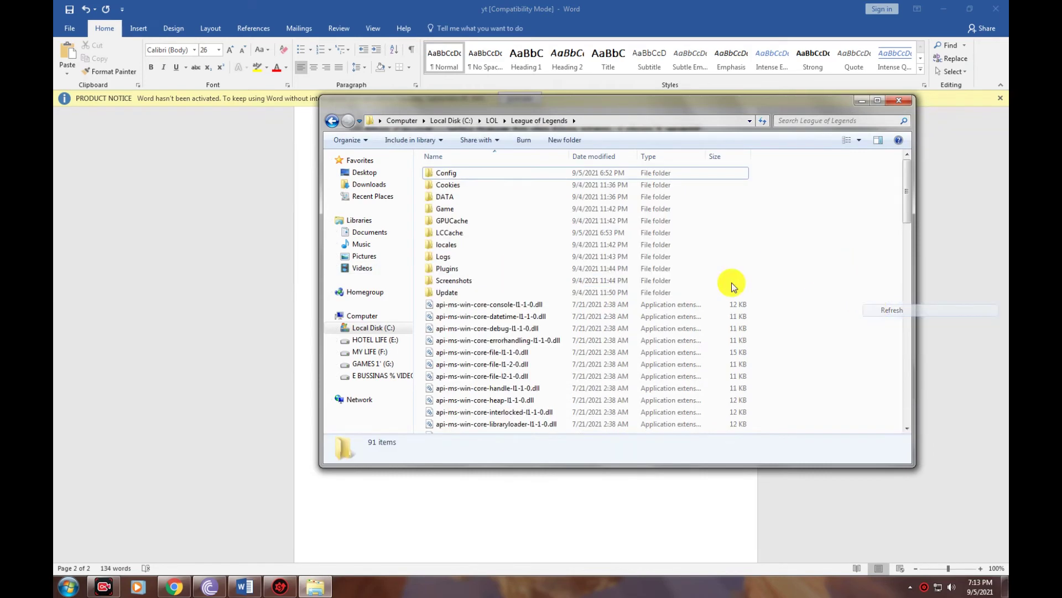
scroll(598, 277, "down", 15)
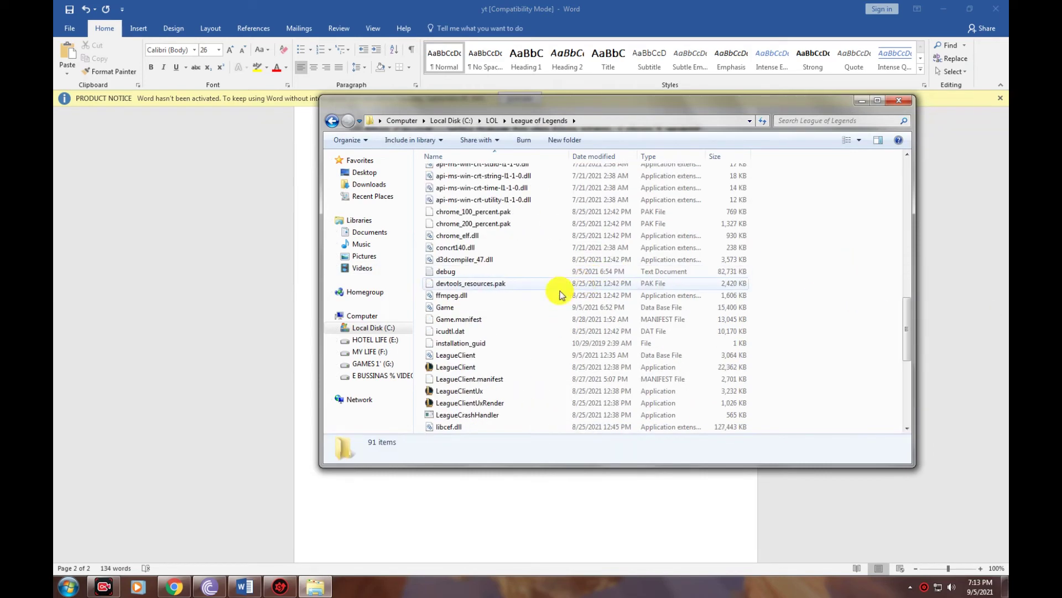
right_click(446, 367)
left_click(509, 144)
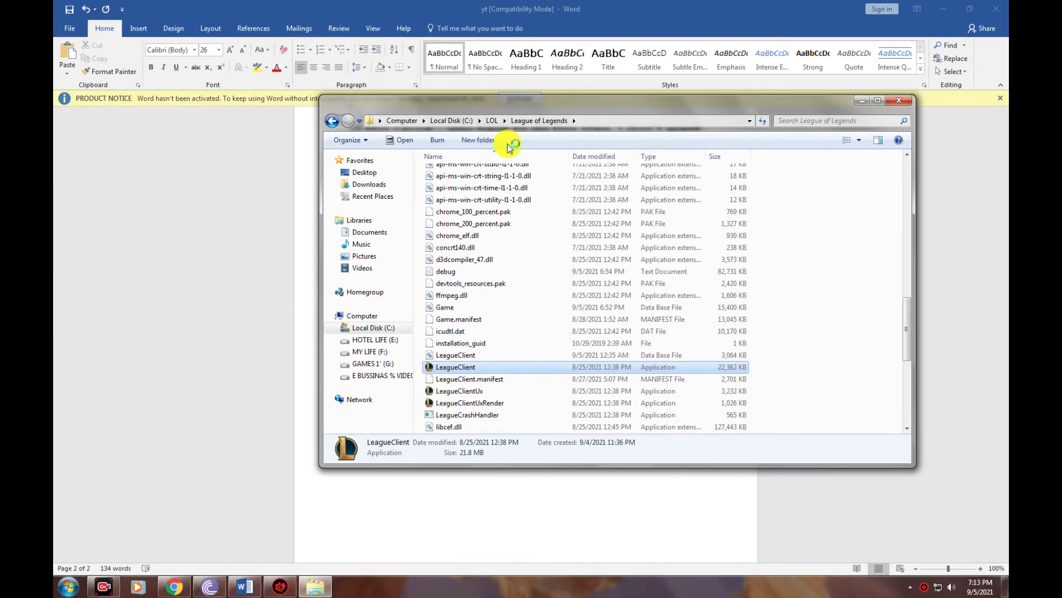
Minimize the folder window and add the red line "May be work or no .. I cant sure." at the end of the document
left_click(864, 102)
key("Return")
key("Return")
type("may be wor")
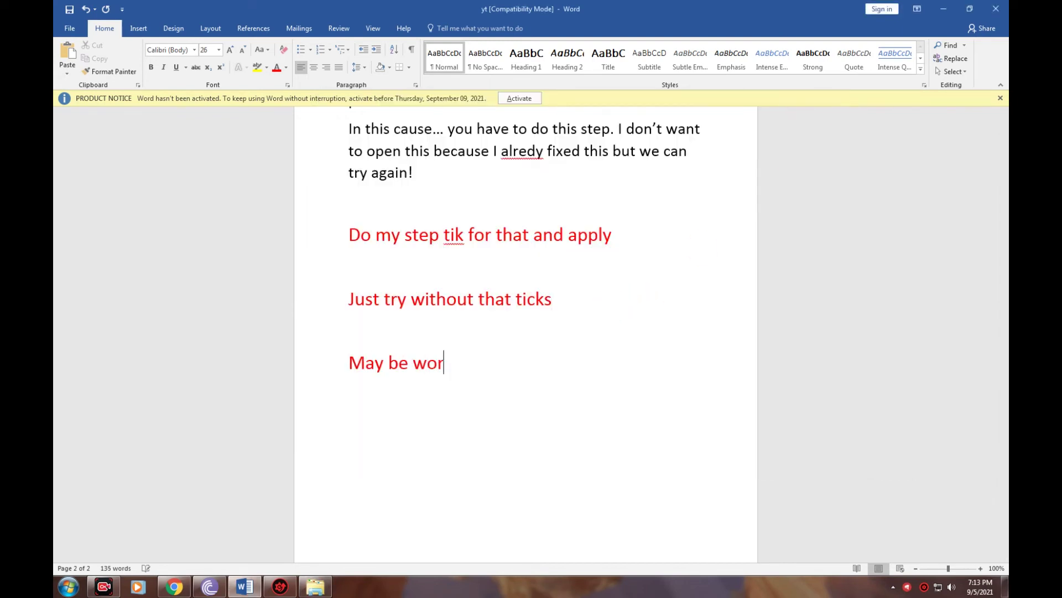
type("k or no .. I cant sure.")
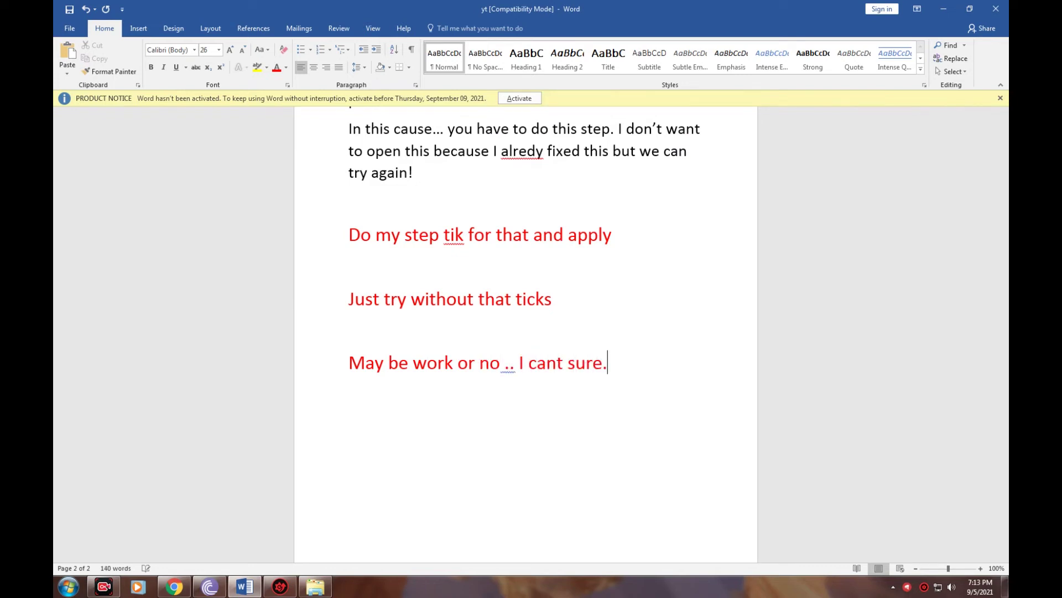
Bring back the League of Legends folder, close Driver Booster, and move the folder window slightly up and to the right
left_click(317, 589)
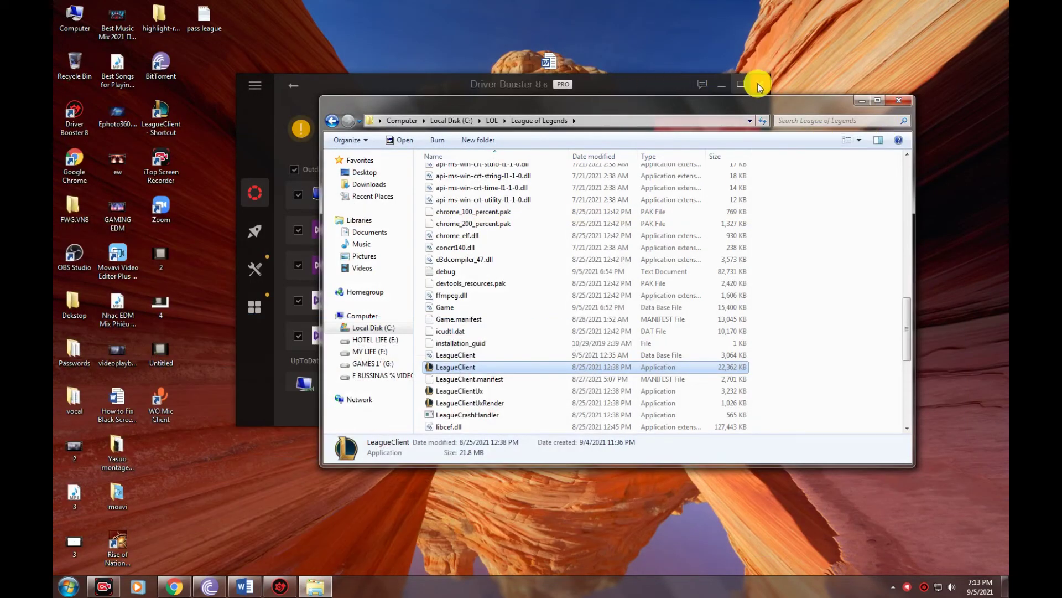
left_click(758, 84)
left_click_drag(739, 101, 776, 69)
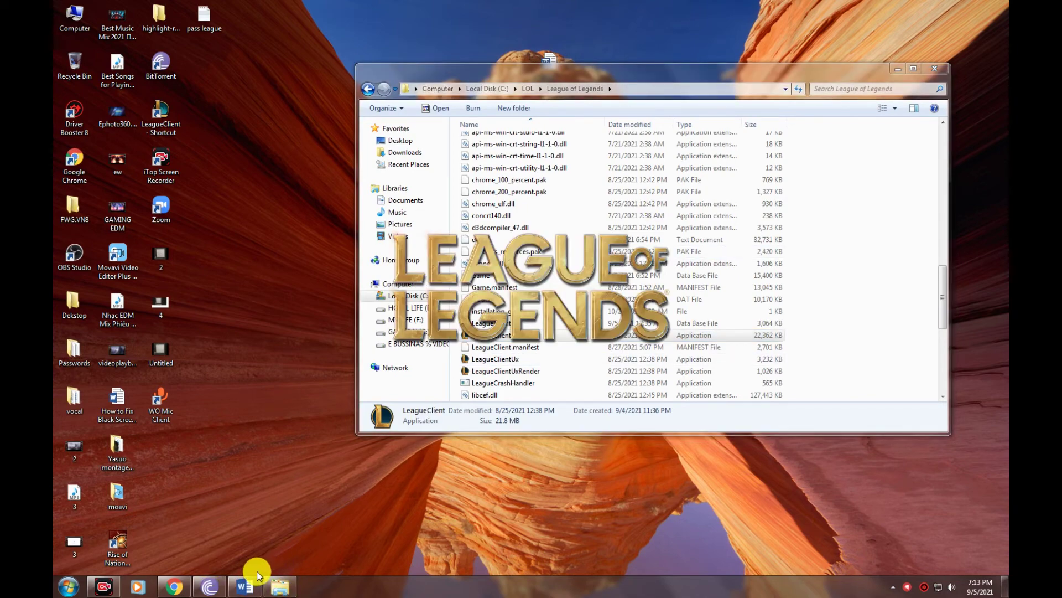
Switch to the Word document and add the red line "Driver boster need to activate 1st after update ok?" at its end
left_click(248, 585)
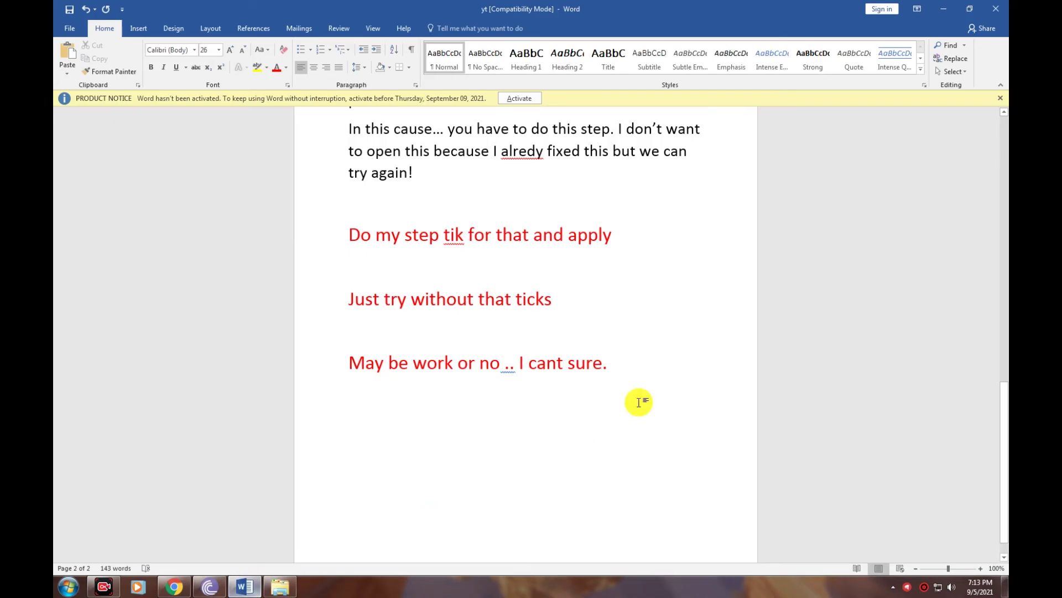
key("Return")
type("driver booos")
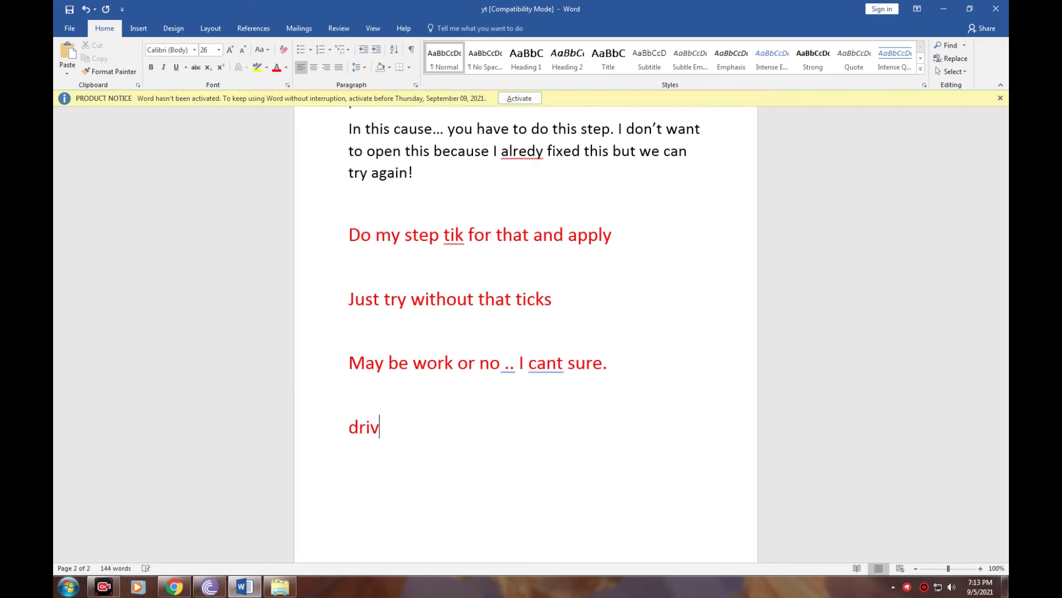
key("BackSpace")
key("BackSpace")
type("ster ")
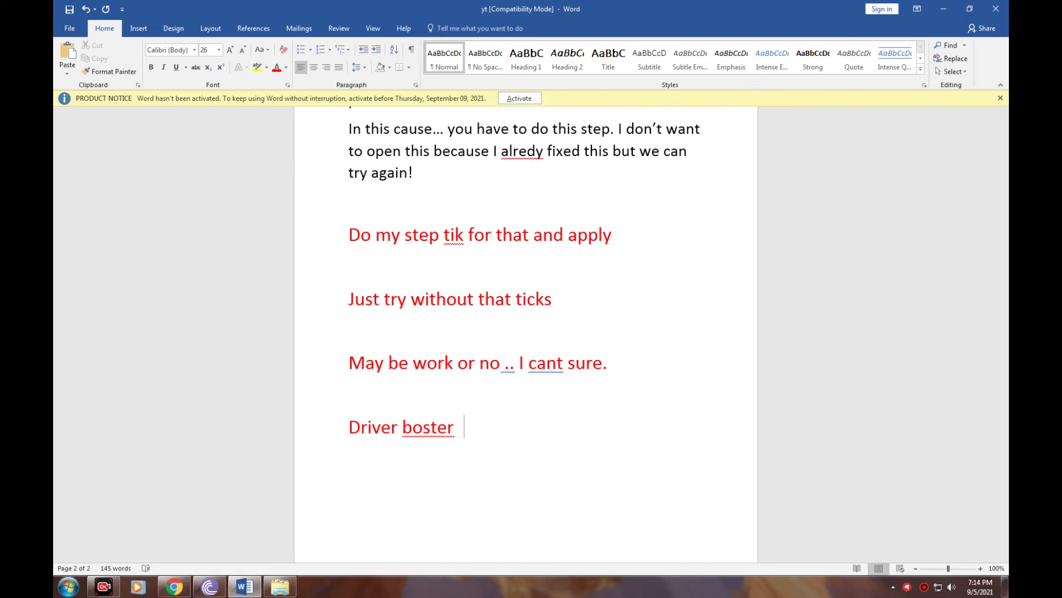
type("need toa")
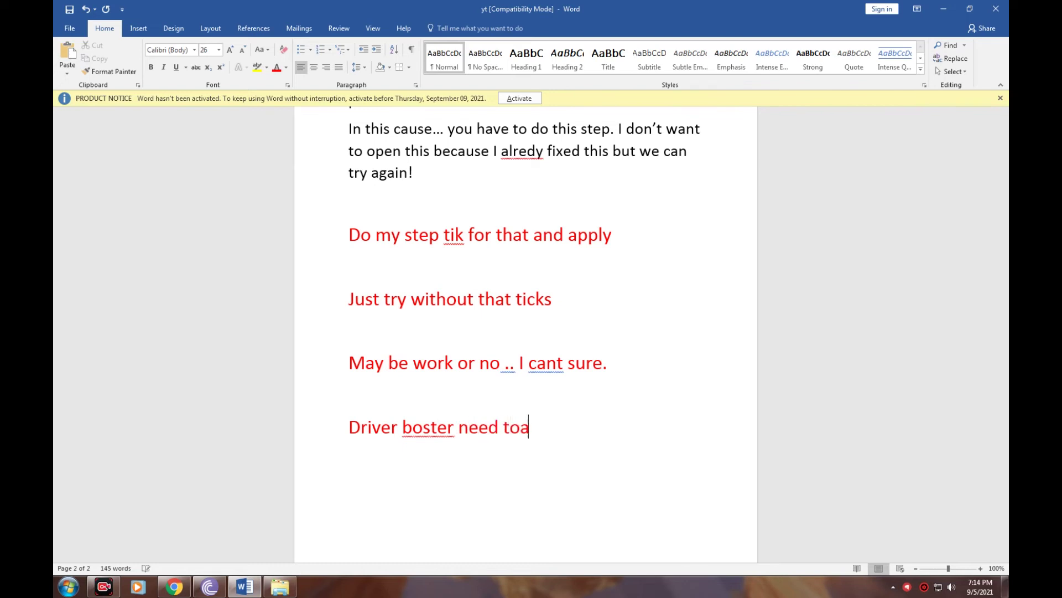
key("BackSpace")
type(" activate 1st a")
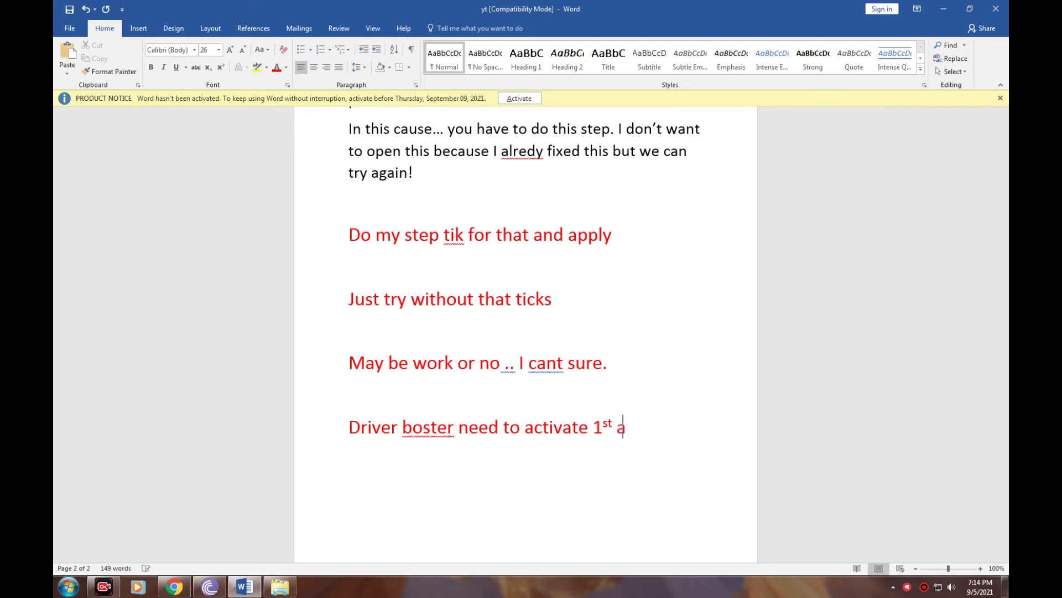
type("fter update ok")
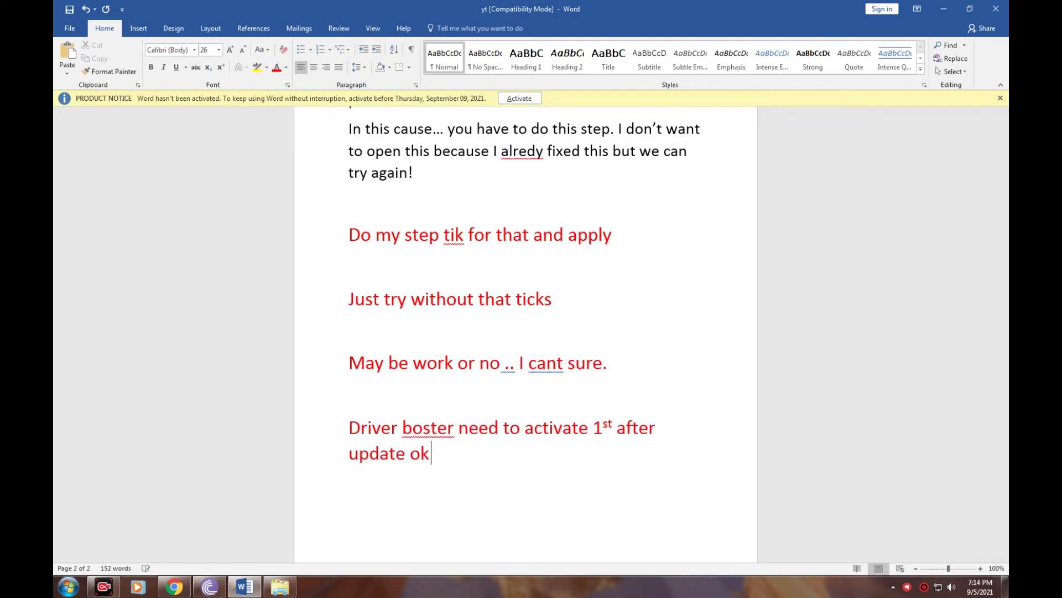
type("?")
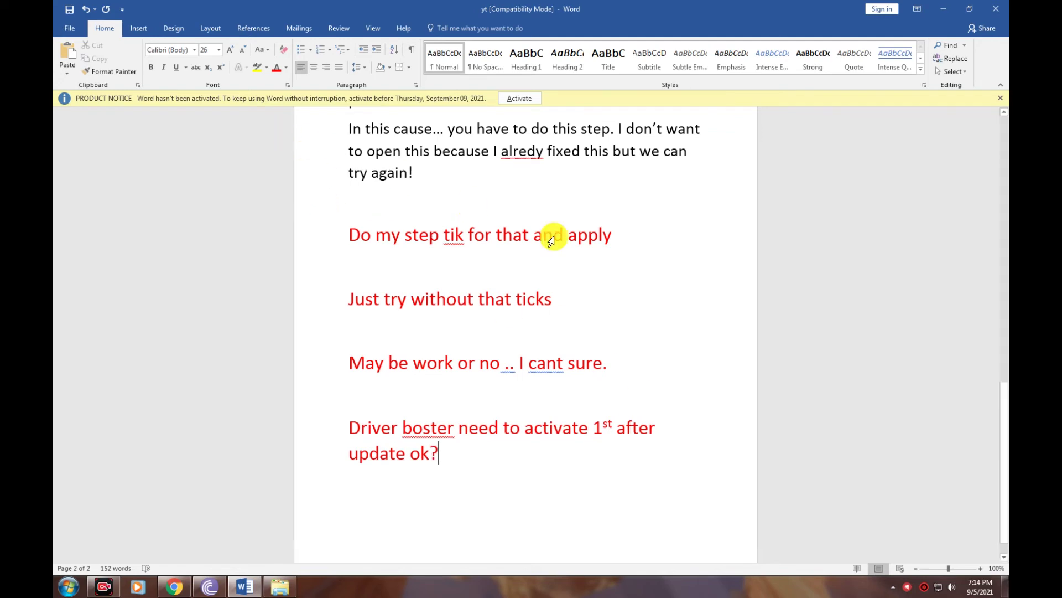
Delete the text from "In this cause…" through "May be work or no .. I cant sure." and minimize Word
left_click_drag(348, 129, 757, 368)
key("BackSpace")
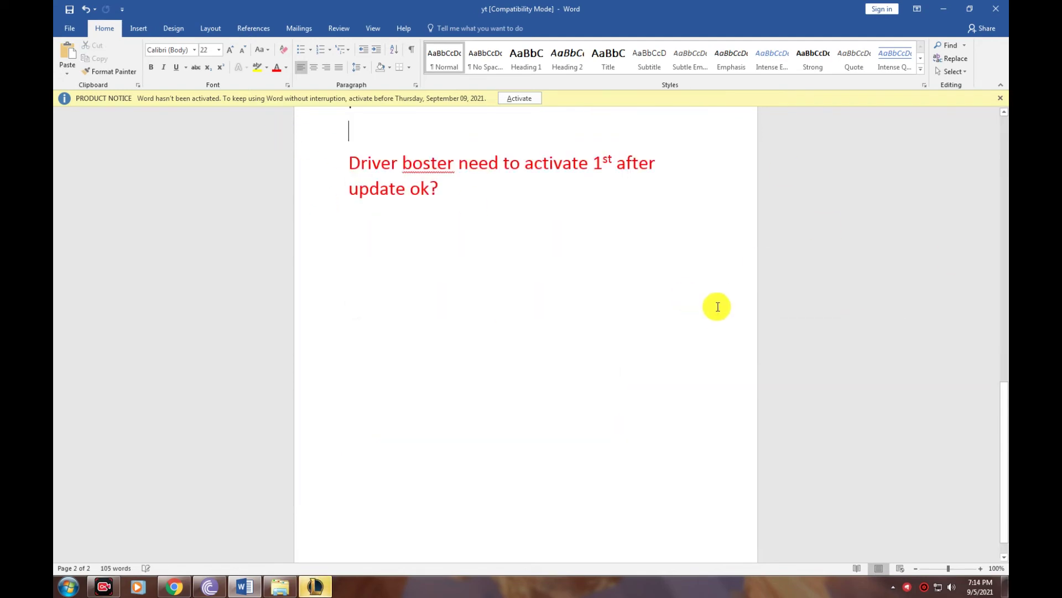
left_click(941, 8)
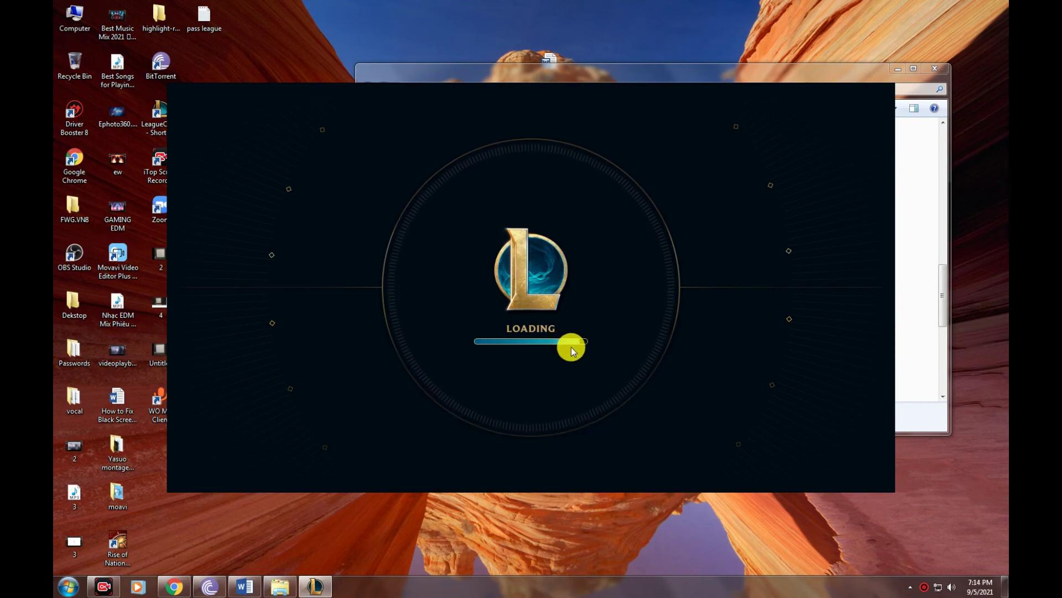
Bring the League of Legends client in front of the folder window, check its home page and minimize it
left_click(555, 70)
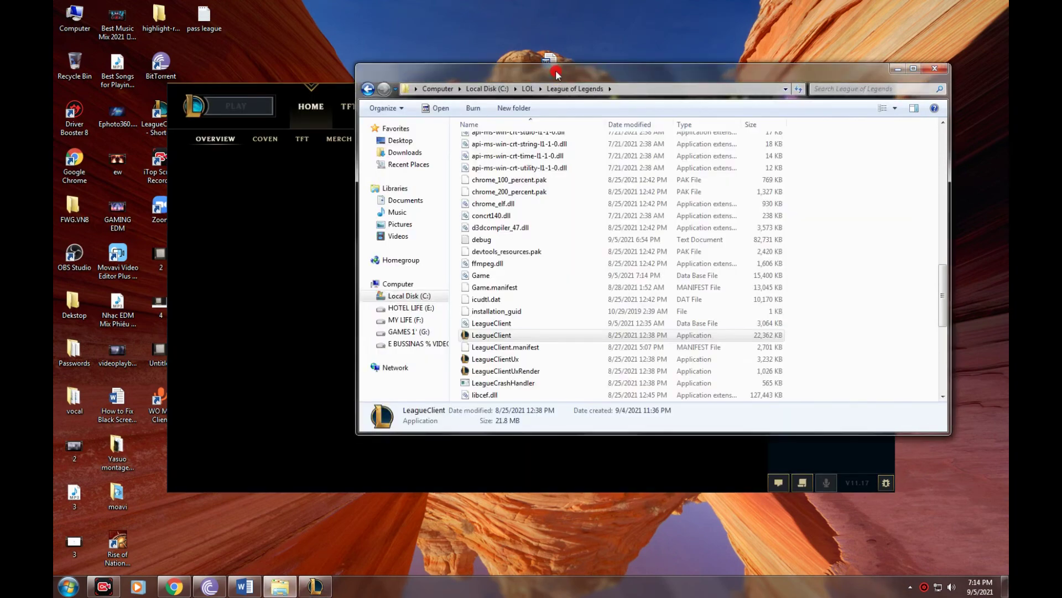
left_click(271, 91)
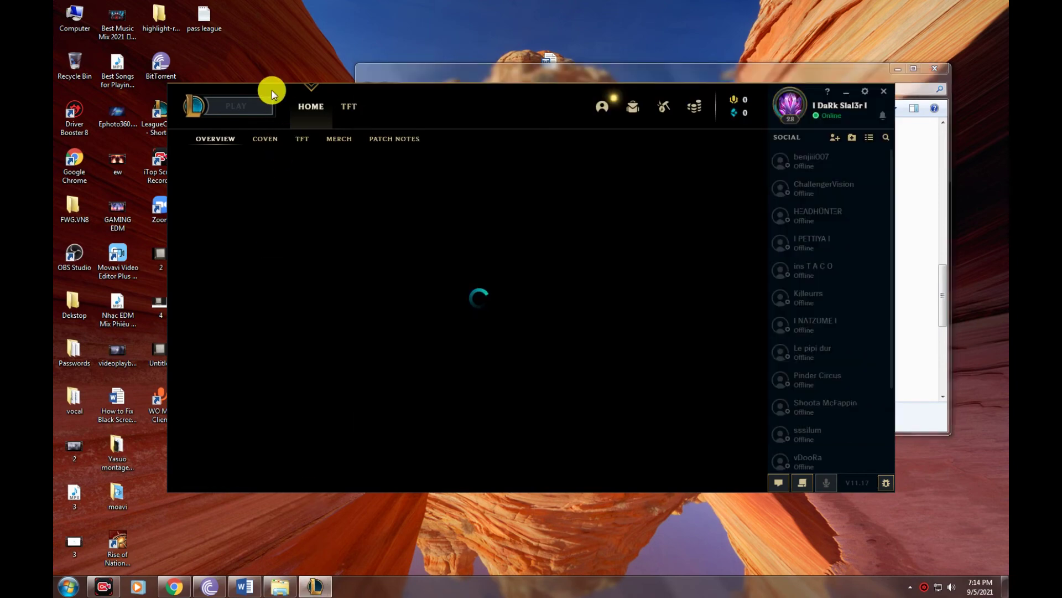
left_click(847, 91)
Add "Oh its working … I got that problem when I copy to pc and start with client update" to the Word document
left_click(247, 586)
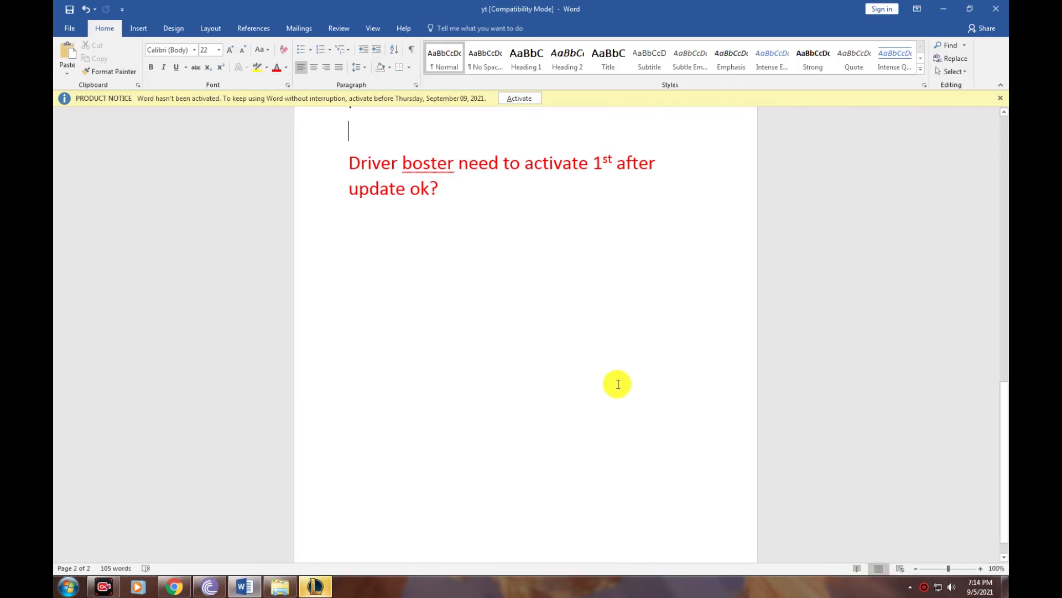
type("Oh its wor")
type("kibn")
key("BackSpace")
key("BackSpace")
type("ng ... ")
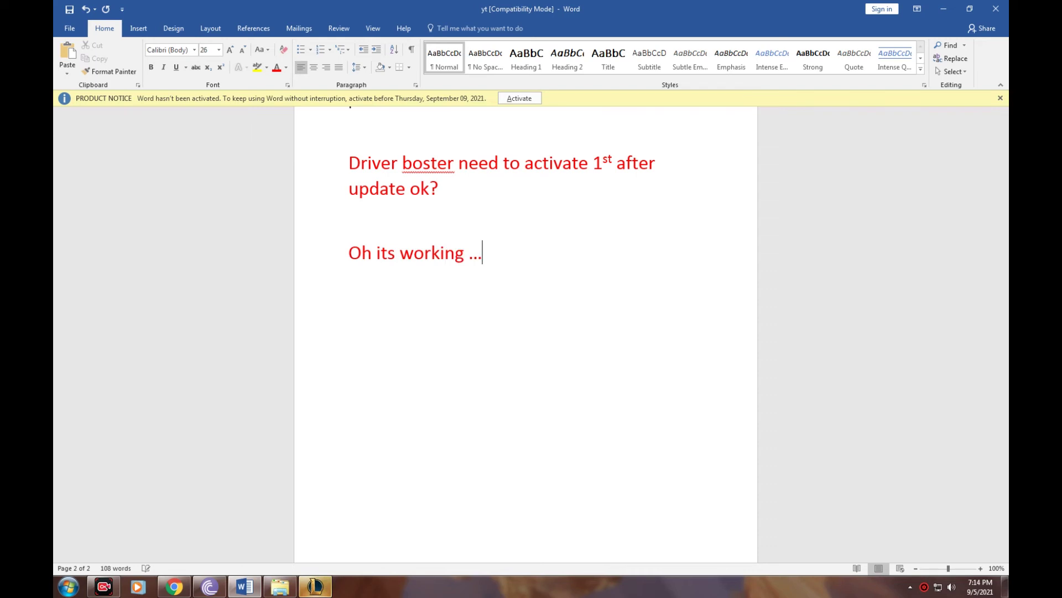
type("I got that ")
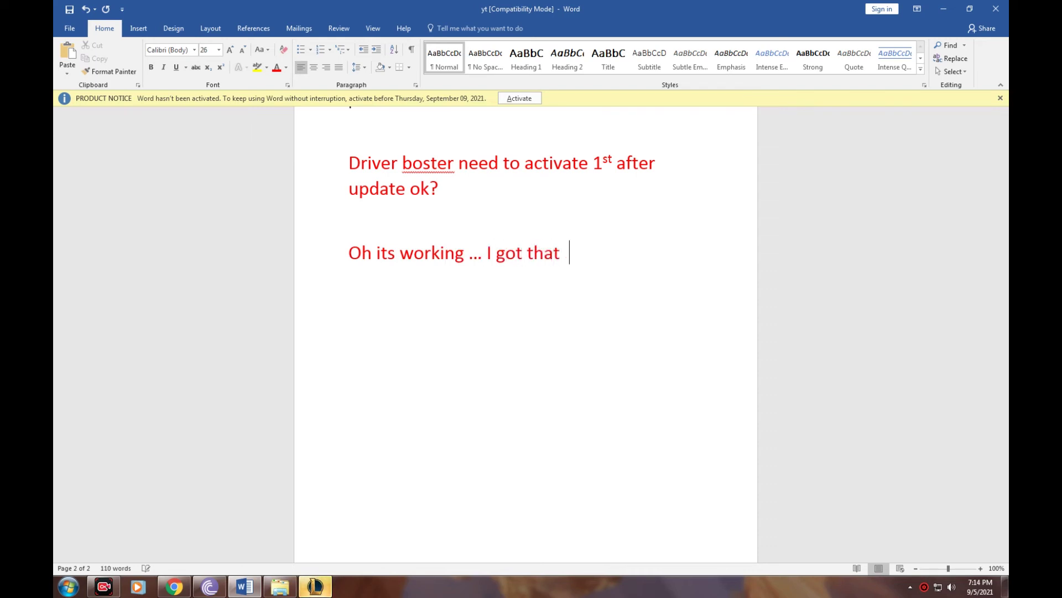
type("problem when")
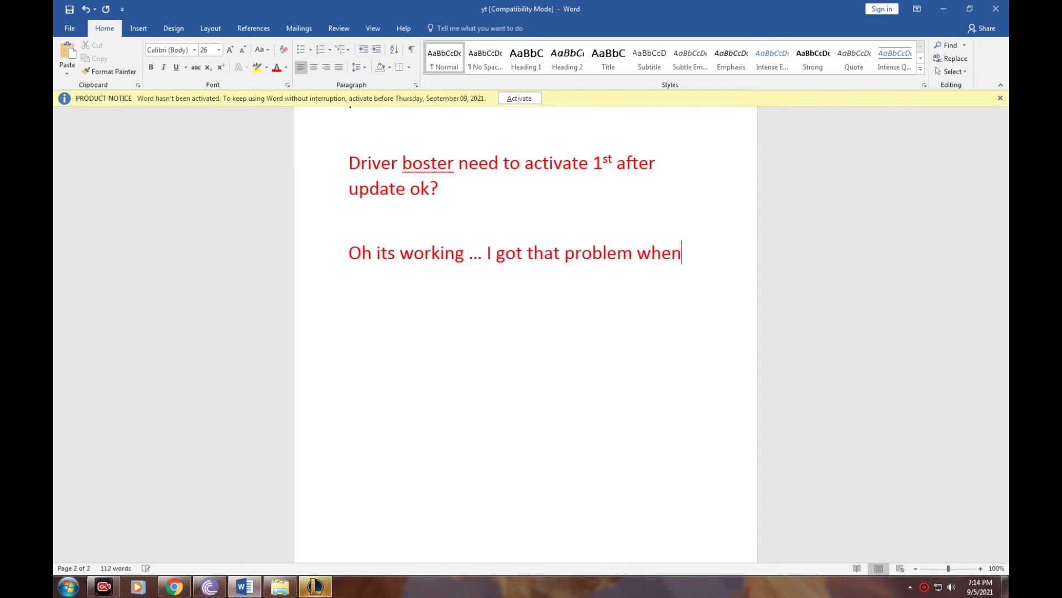
type(" I cop")
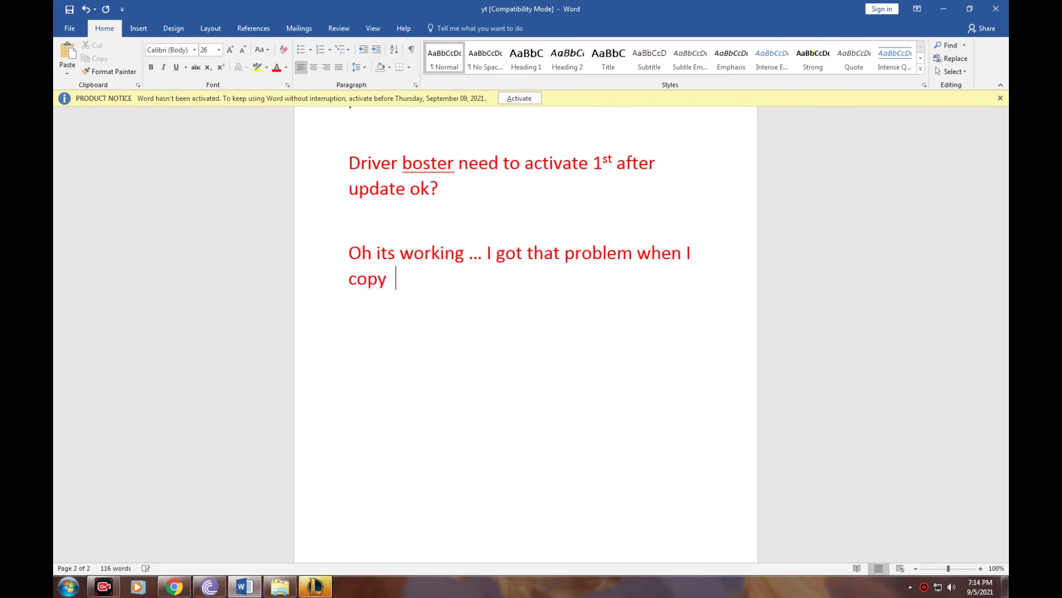
type("y to pc and start w")
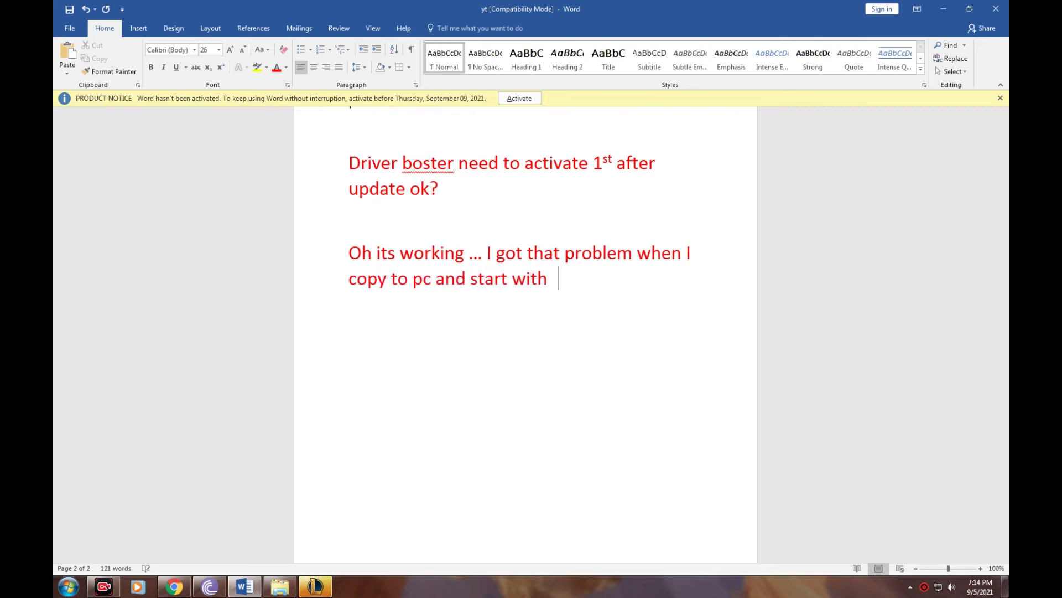
type("ith client update")
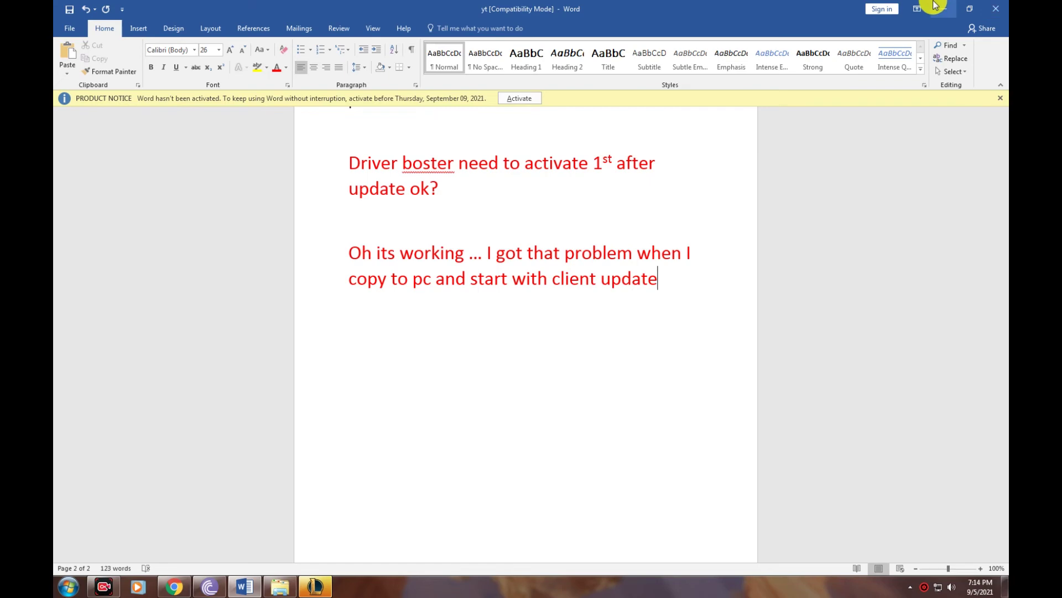
Minimize Word, check the League of Legends client again and close it
left_click(943, 9)
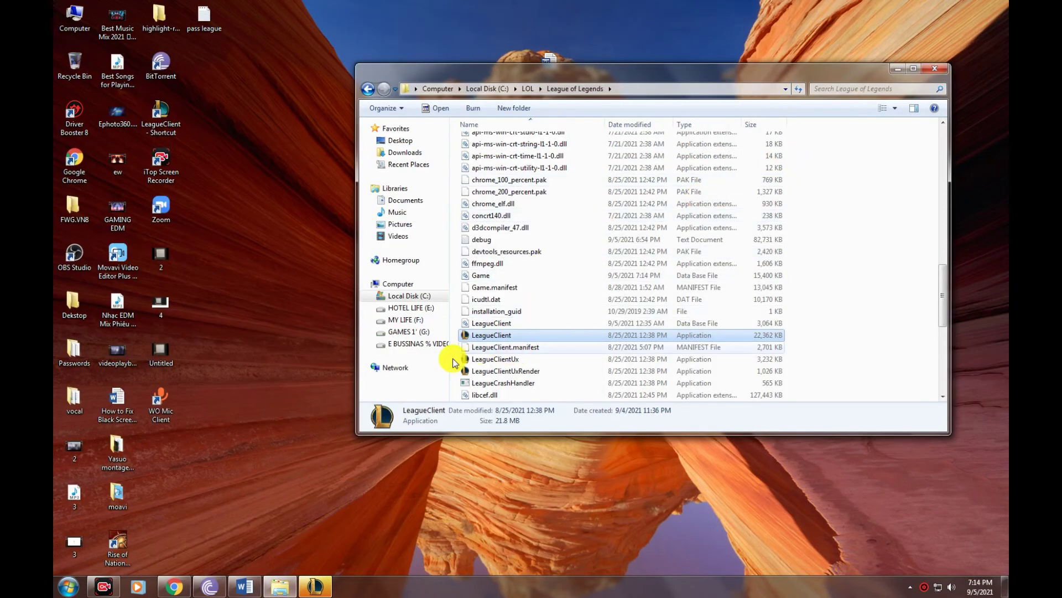
left_click(315, 585)
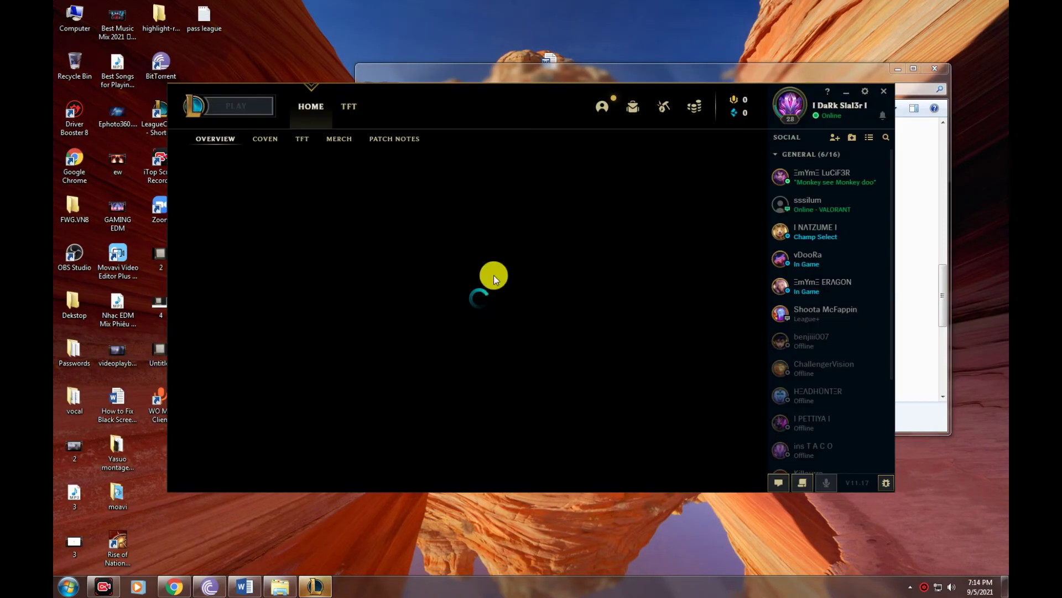
left_click(884, 90)
left_click(501, 311)
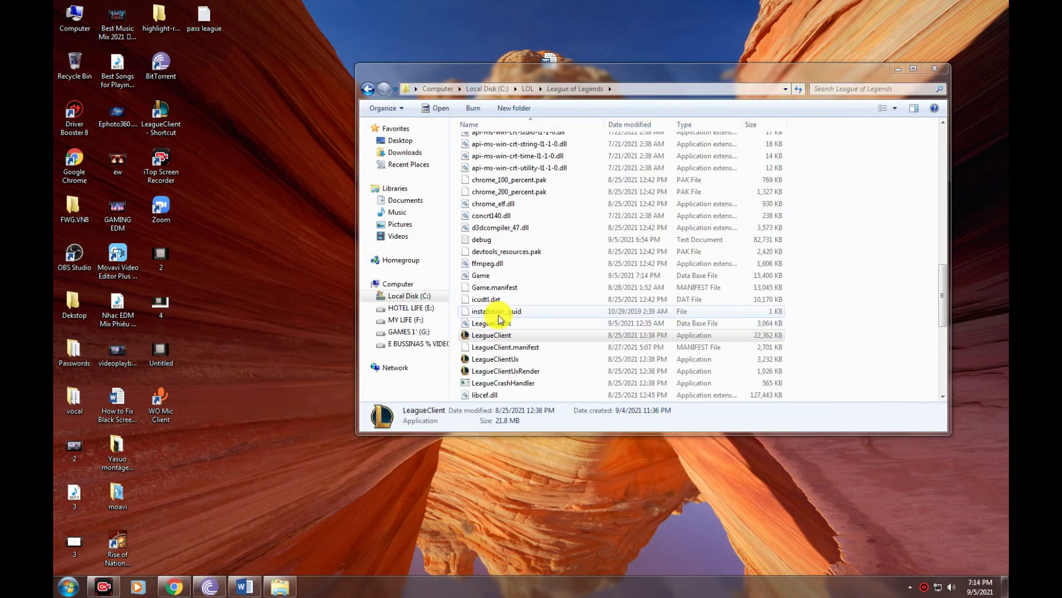
Set LeagueClient to Windows XP (Service Pack 3) compatibility, disable high-DPI display scaling, run it as administrator, and apply
right_click(487, 336)
left_click(528, 565)
left_click(589, 307)
left_click(536, 375)
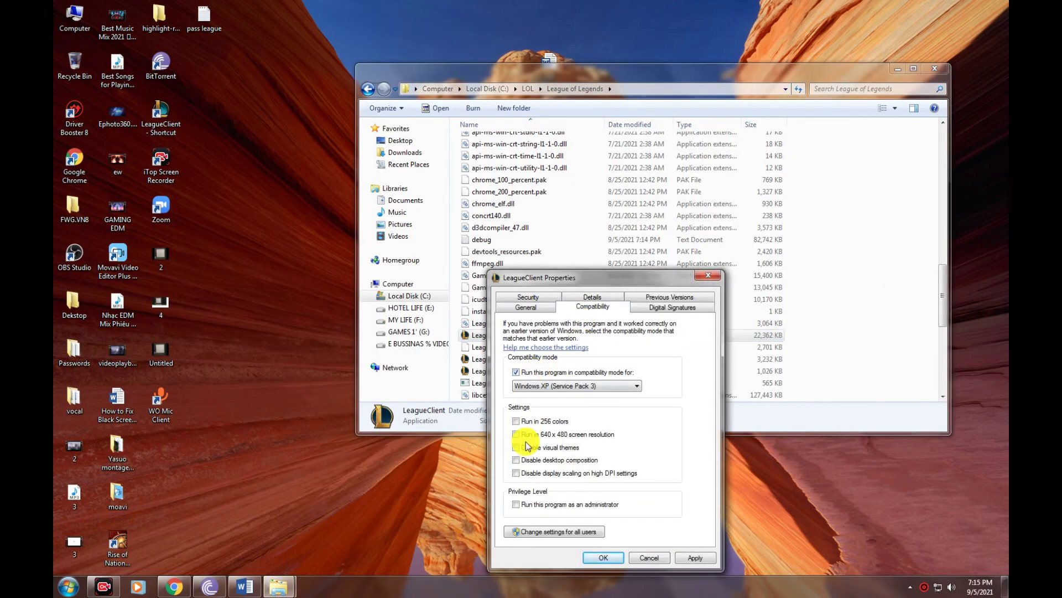
left_click(531, 473)
left_click(534, 502)
left_click(695, 559)
left_click(611, 559)
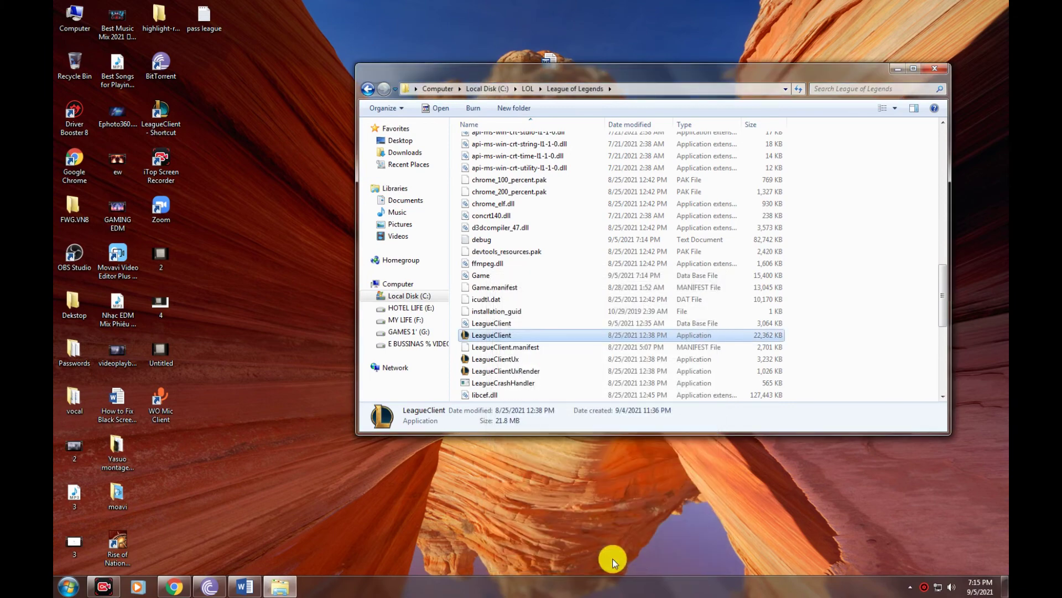
Close the League of Legends folder window and return to the empty desktop
left_click_drag(676, 82, 679, 84)
key("alt+F4")
right_click(367, 88)
right_click(389, 118)
left_click(292, 562)
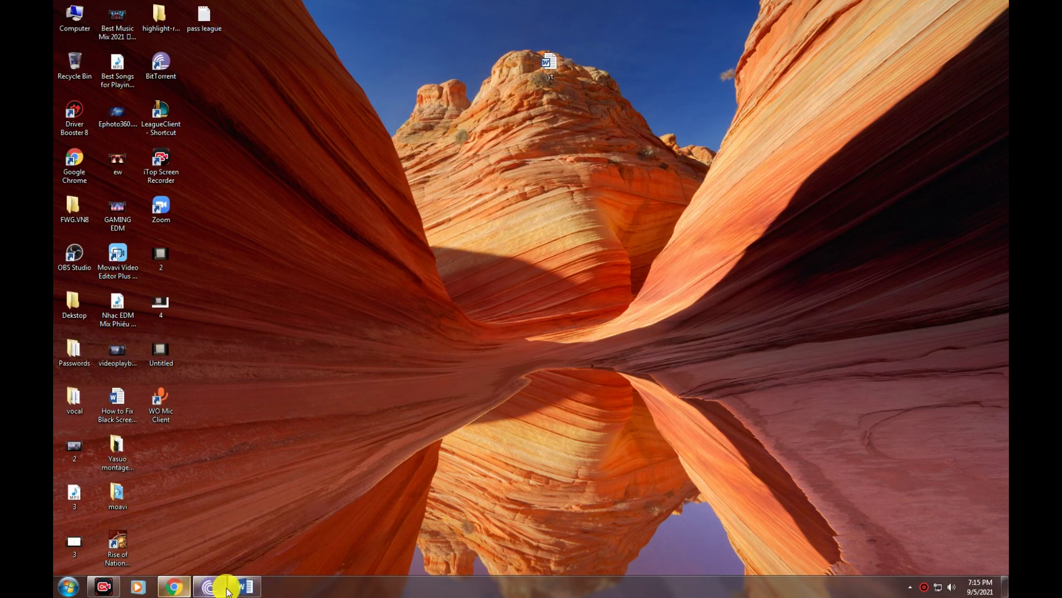
Add the closing text "OKAY GUYS I THINK THIS VIDEO HELP FOR YOU !" a few lines below in the Word document
left_click(244, 586)
left_click(674, 291)
key("Return")
key("Return")
key("Return")
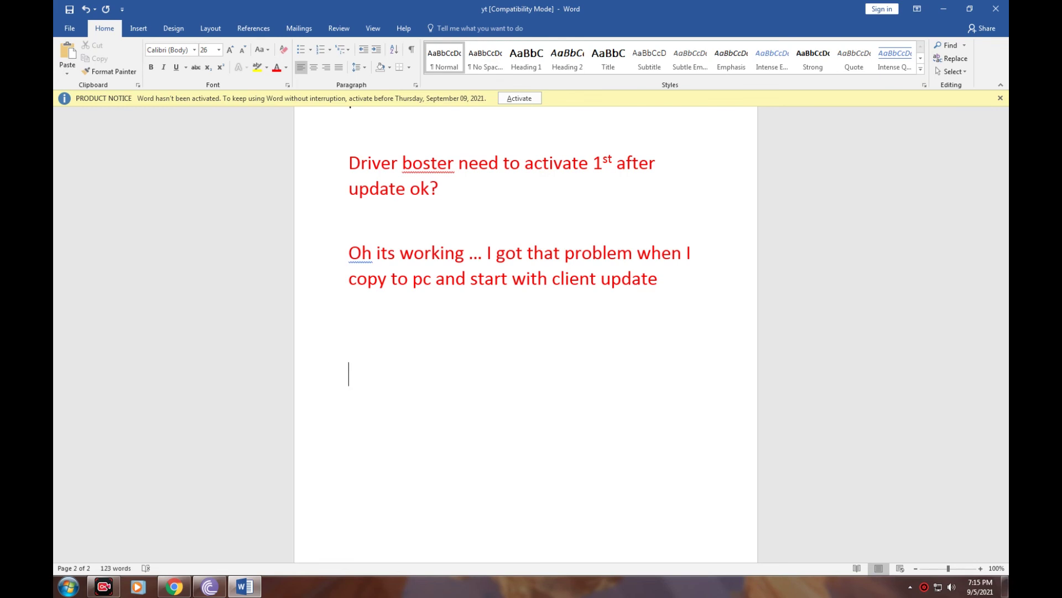
type("OKAY GUYS ")
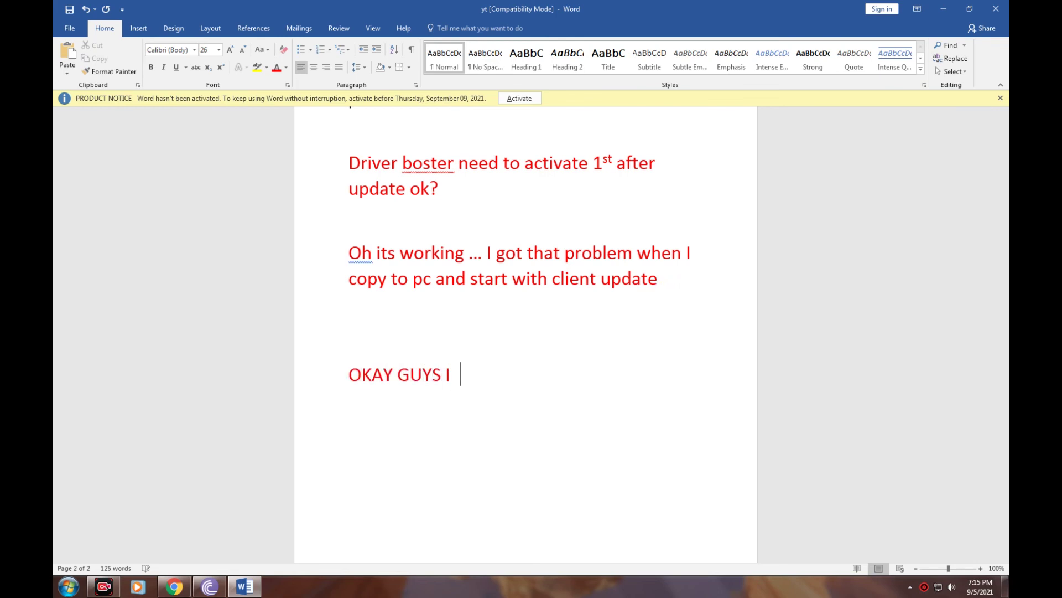
type("I THINK THIS STEP")
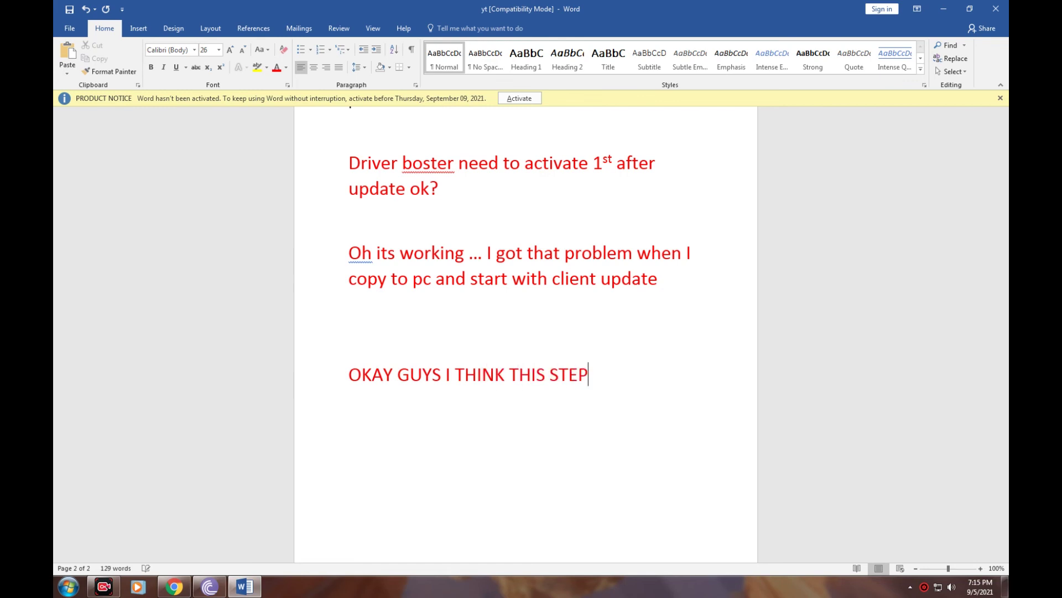
type("S")
key("BackSpace")
key("BackSpace")
key("BackSpace")
key("BackSpace")
key("BackSpace")
type("VIDEO HELP FOR YOU ! ")
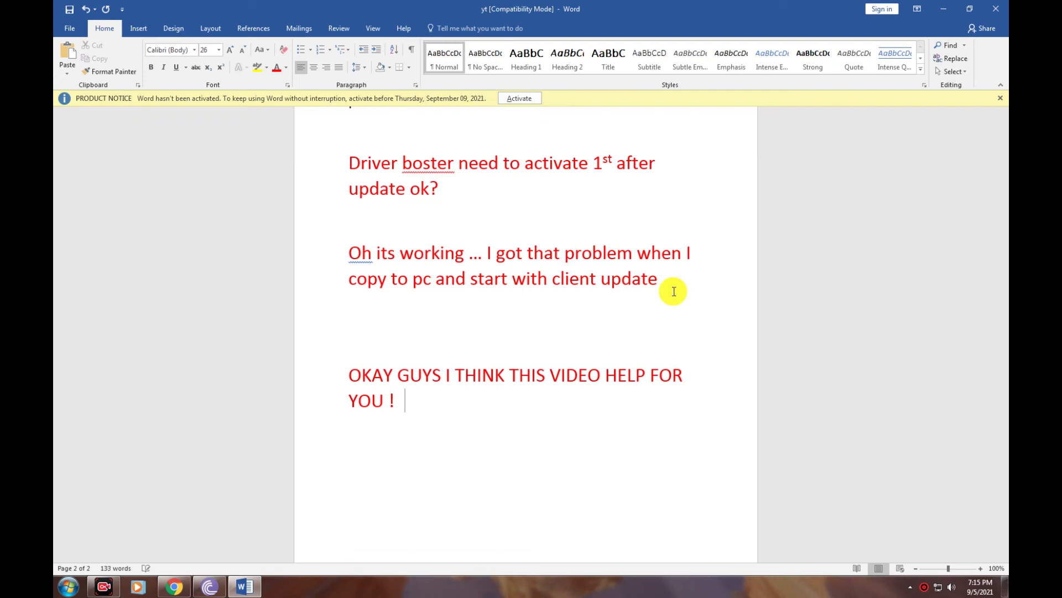
Continue the closing paragraph with "COMMENT FOR ANY CAUSE I WILL HELP YOU ! THANKS SEE YOU ON NEXT VIDEO!!!!!!!!!!!"
type("COMMENT")
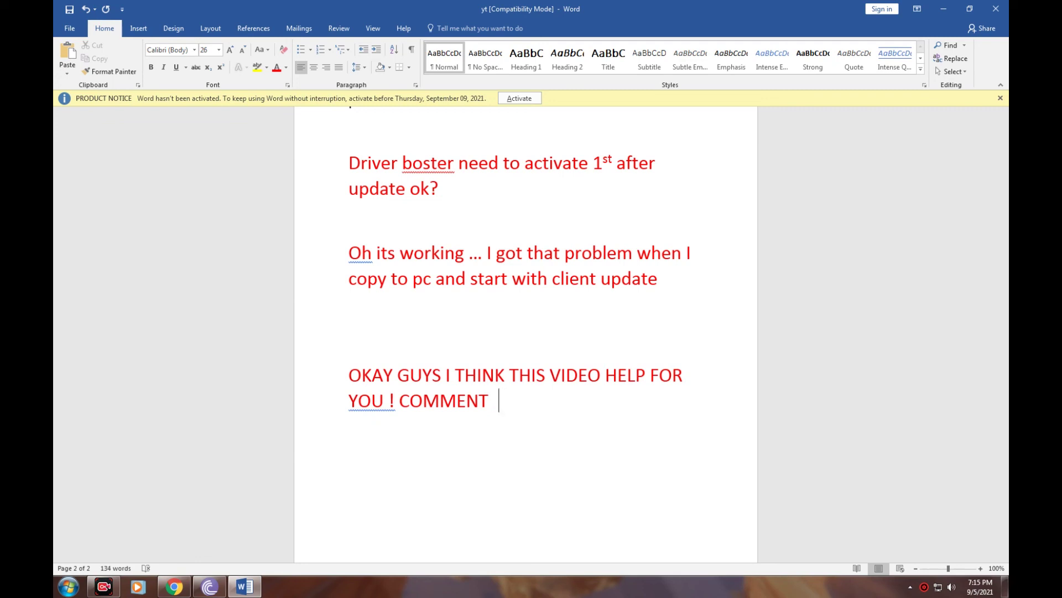
type("FOR ANY CA")
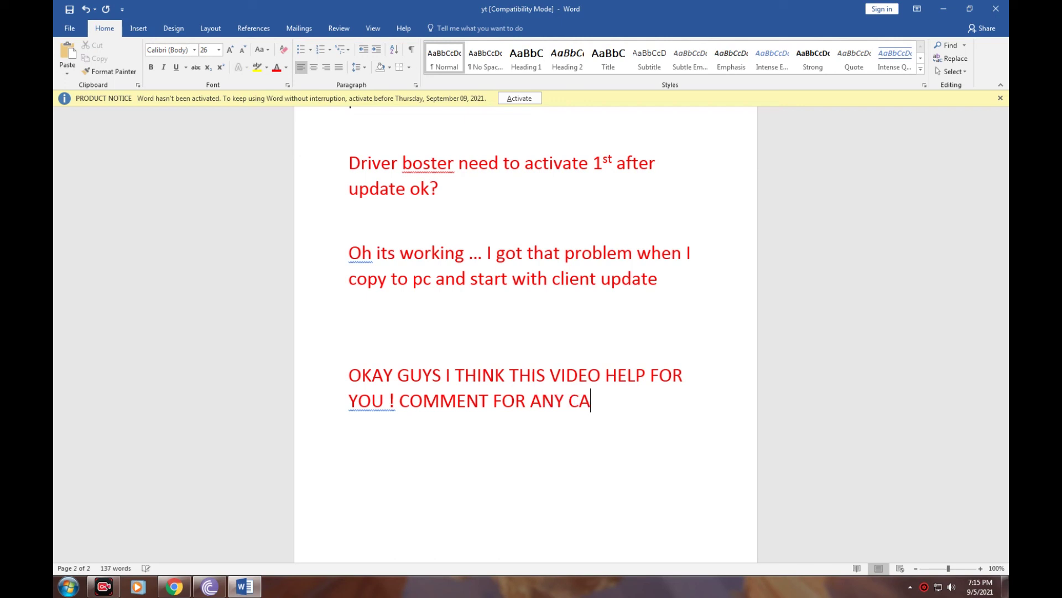
type("USE I WILL HEL")
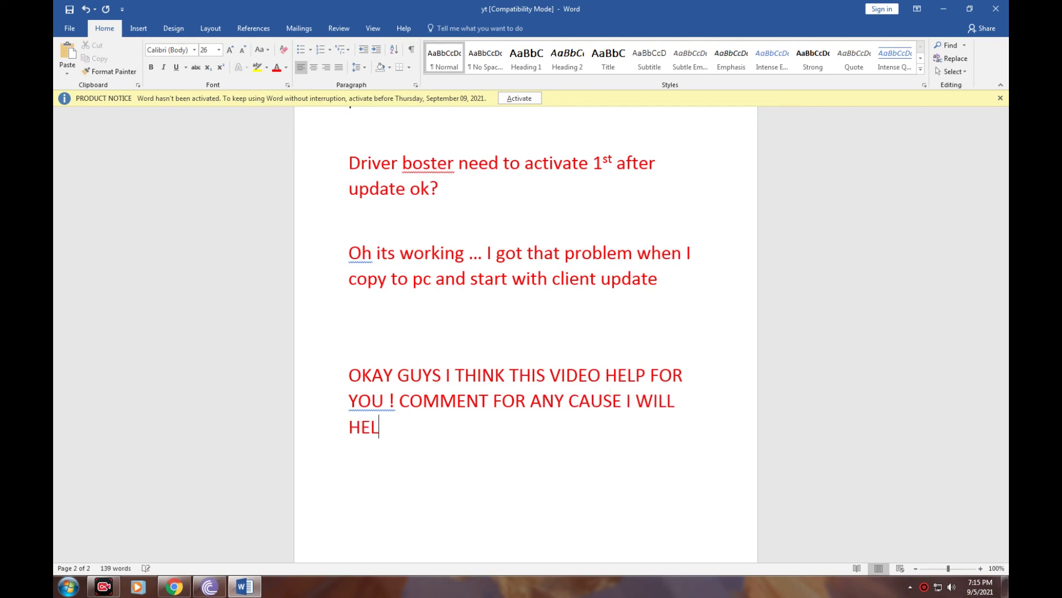
type("P YOU ! THANKS SEE YOU ")
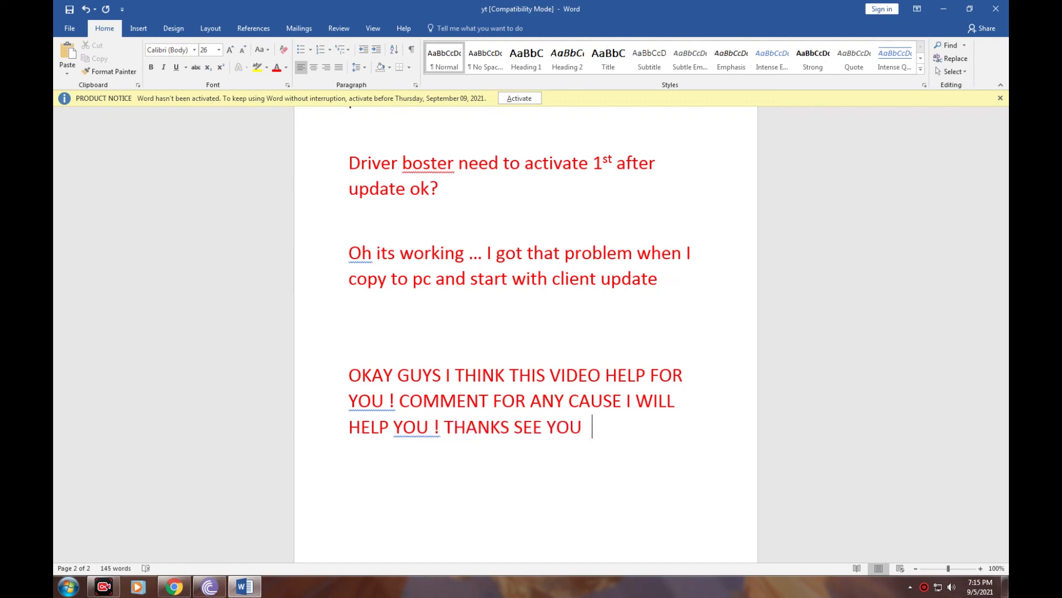
type("ON NEXT")
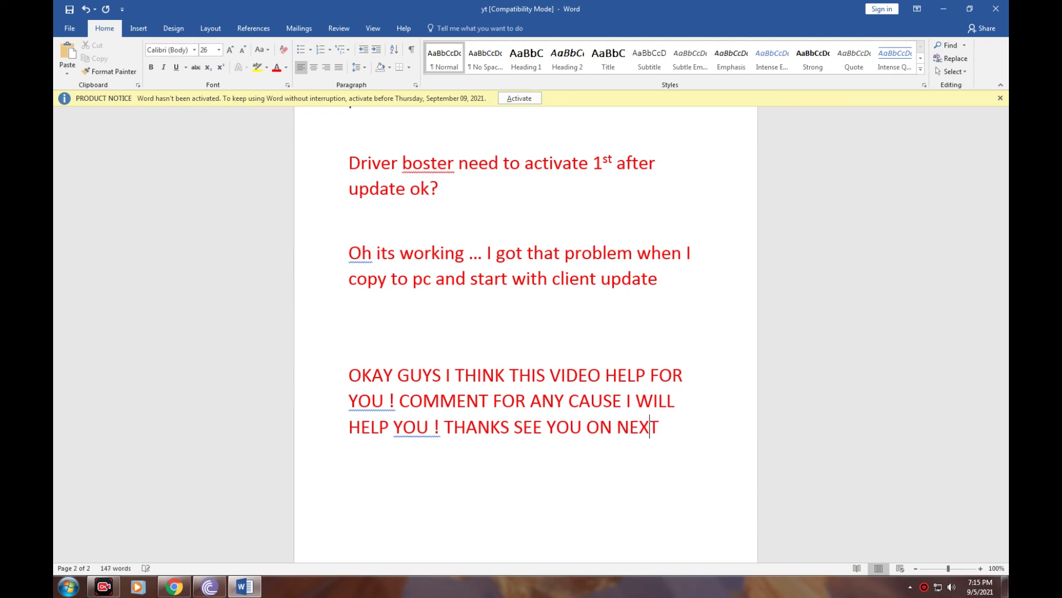
type(" VIDEO!!!!!!!!!!!")
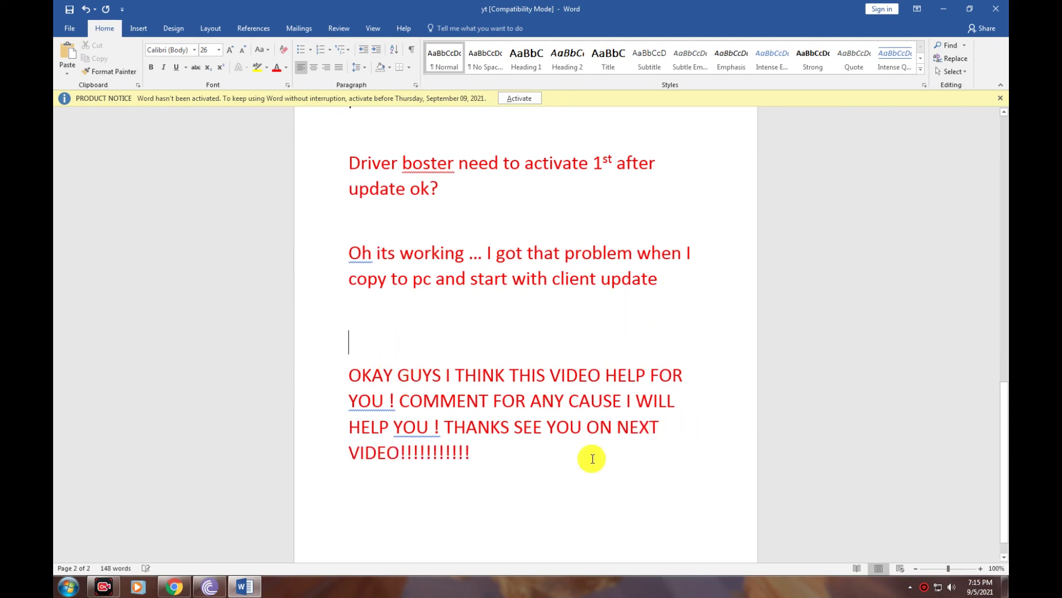
Select the closing paragraph, restore the Word window to its smaller size, minimize it and open the desktop's context menu
key("ctrl+shift+Up")
key("ctrl+shift+Up")
double_click(660, 4)
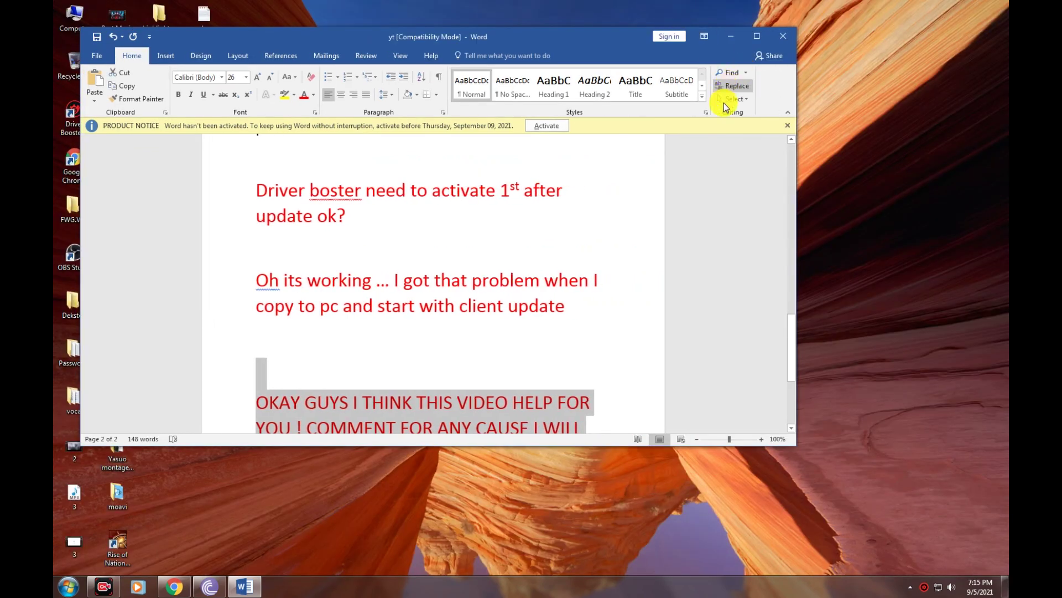
left_click(732, 36)
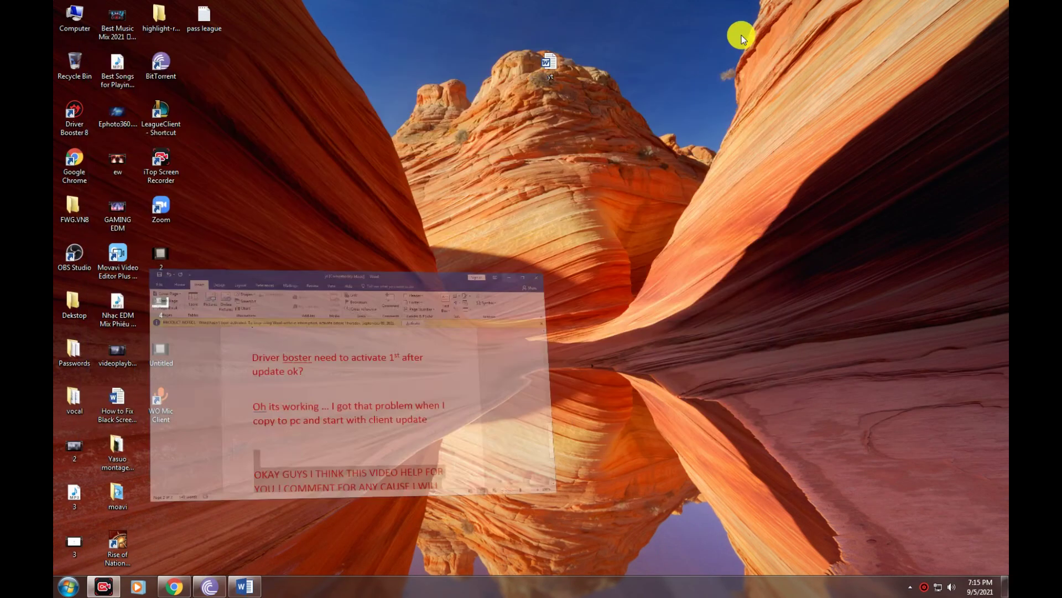
right_click(462, 190)
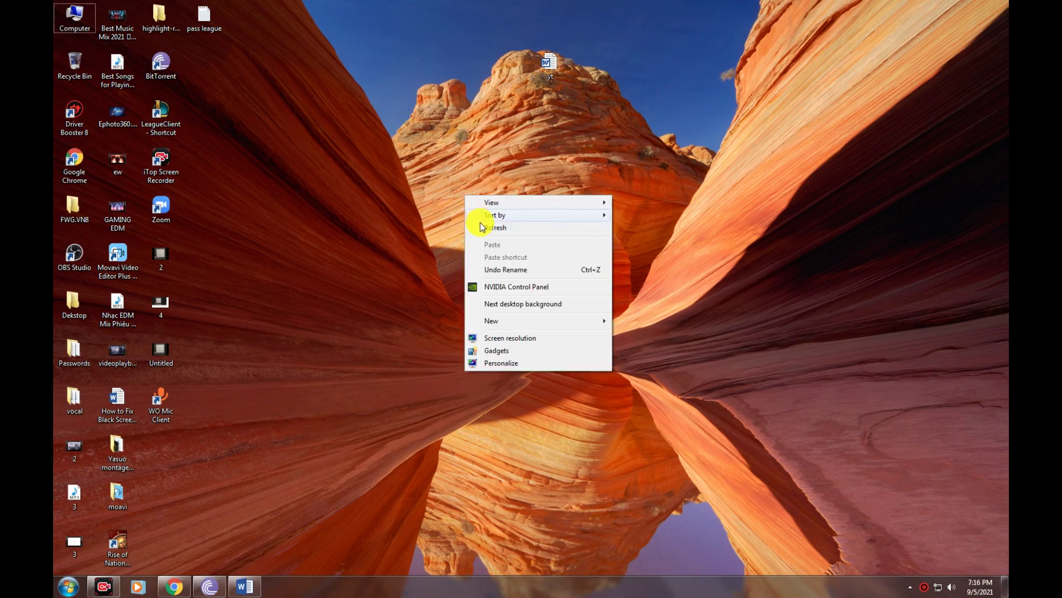